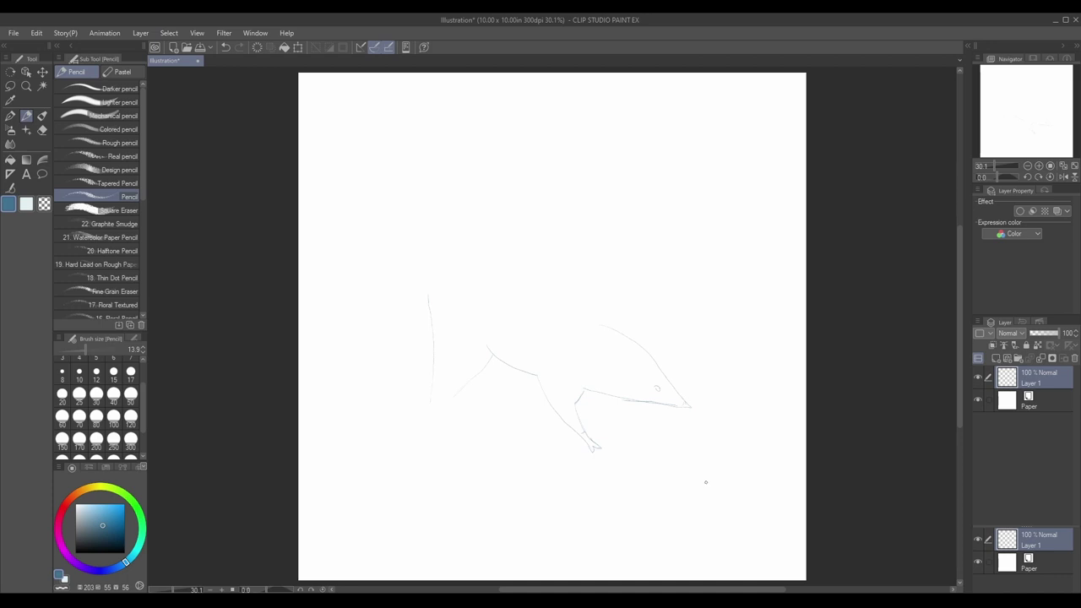
Sketch the creature's two pointed ears, arched back and long curling tail with an arrow-shaped tip using the Pencil
{"action": "mouse_move", "coordinate": [623, 348]}
{"action": "left_mouse_down"}
{"action": "mouse_move", "coordinate": [585, 313]}
{"action": "mouse_move", "coordinate": [624, 375]}
{"action": "left_mouse_up"}
{"action": "mouse_move", "coordinate": [629, 320]}
{"action": "left_mouse_down"}
{"action": "mouse_move", "coordinate": [626, 286]}
{"action": "mouse_move", "coordinate": [638, 287]}
{"action": "mouse_move", "coordinate": [656, 347]}
{"action": "mouse_move", "coordinate": [659, 325]}
{"action": "mouse_move", "coordinate": [630, 278]}
{"action": "mouse_move", "coordinate": [629, 336]}
{"action": "left_mouse_up"}
{"action": "key", "text": "ctrl+z"}
{"action": "mouse_move", "coordinate": [591, 316]}
{"action": "left_mouse_down"}
{"action": "mouse_move", "coordinate": [549, 272]}
{"action": "mouse_move", "coordinate": [412, 268]}
{"action": "left_mouse_up"}
{"action": "mouse_move", "coordinate": [543, 214]}
{"action": "left_mouse_down"}
{"action": "mouse_move", "coordinate": [494, 224]}
{"action": "mouse_move", "coordinate": [431, 182]}
{"action": "mouse_move", "coordinate": [408, 250]}
{"action": "left_mouse_up"}
{"action": "left_click_drag", "start_coordinate": [548, 197], "coordinate": [544, 214]}
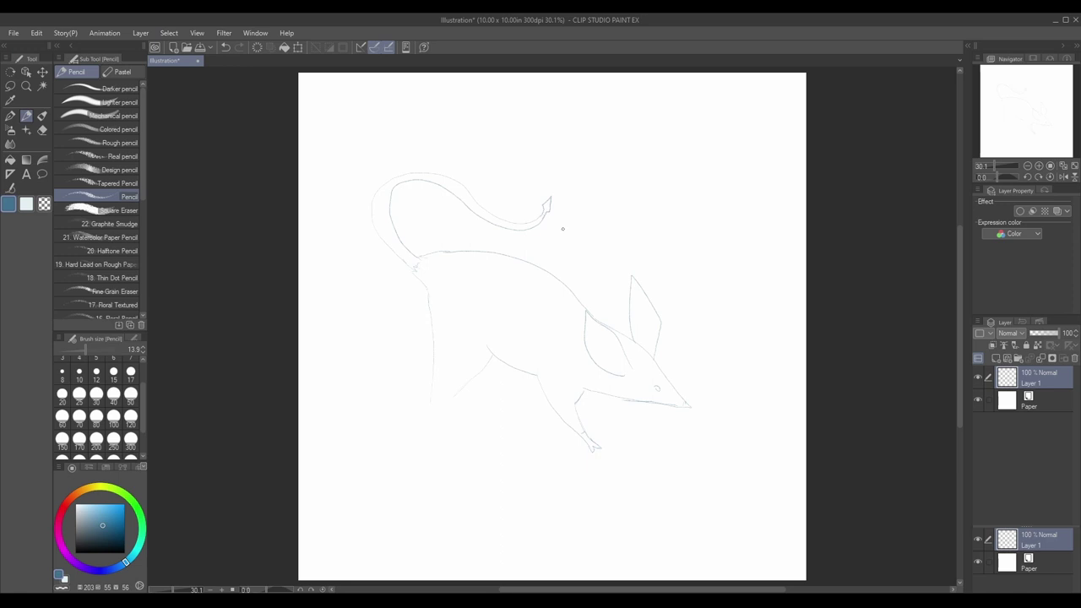
Sketch the hind leg with its foot and add the fold along the near ear's edge
{"action": "left_click_drag", "start_coordinate": [493, 356], "coordinate": [440, 397]}
{"action": "left_click_drag", "start_coordinate": [494, 359], "coordinate": [465, 319]}
{"action": "left_click_drag", "start_coordinate": [619, 355], "coordinate": [626, 326]}
Ink the near ear, eye and long-snouted head in black with the G-pen on a new layer
{"action": "key", "text": "ctrl+shift+n"}
{"action": "key", "text": "p"}
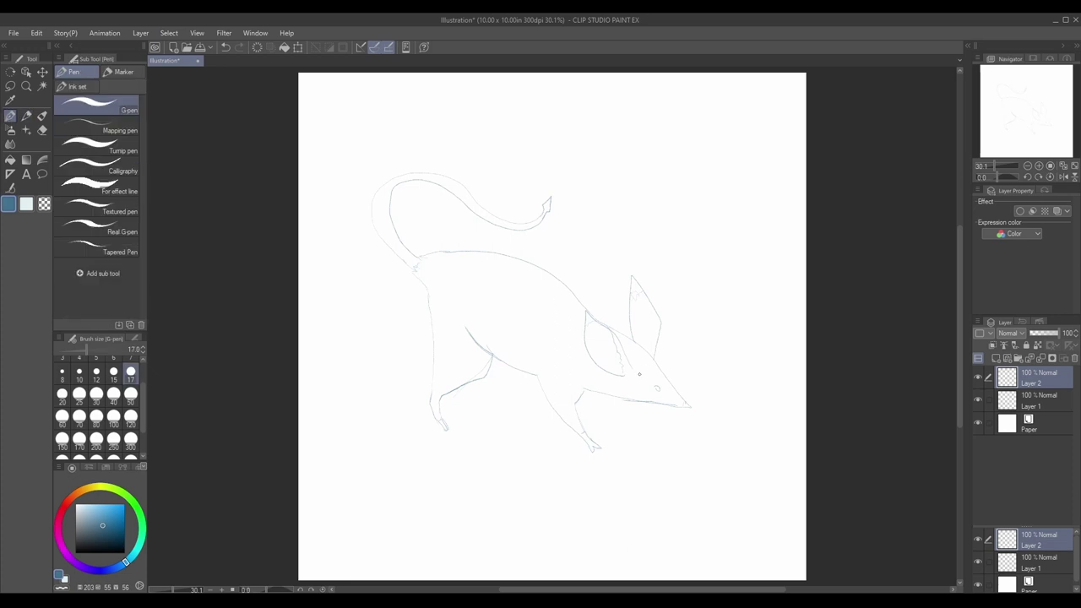
{"action": "mouse_move", "coordinate": [618, 375]}
{"action": "left_mouse_down"}
{"action": "mouse_move", "coordinate": [622, 361]}
{"action": "mouse_move", "coordinate": [600, 321]}
{"action": "mouse_move", "coordinate": [585, 327]}
{"action": "mouse_move", "coordinate": [618, 375]}
{"action": "left_mouse_up"}
{"action": "left_click_drag", "start_coordinate": [608, 328], "coordinate": [631, 380]}
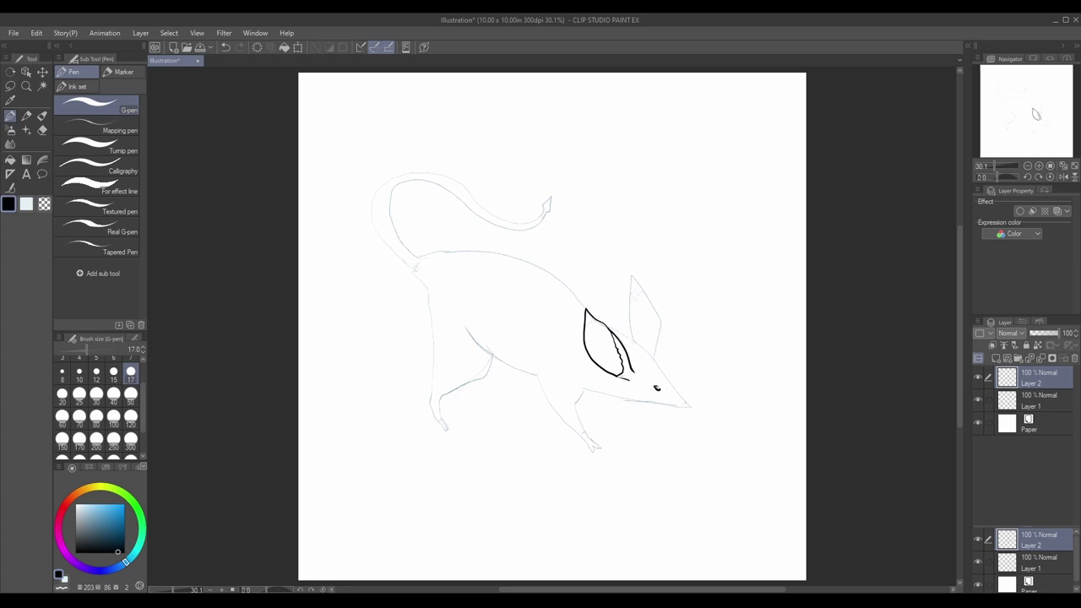
{"action": "mouse_move", "coordinate": [608, 326]}
{"action": "left_mouse_down"}
{"action": "mouse_move", "coordinate": [661, 375]}
{"action": "mouse_move", "coordinate": [645, 350]}
{"action": "mouse_move", "coordinate": [691, 405]}
{"action": "mouse_move", "coordinate": [614, 402]}
{"action": "mouse_move", "coordinate": [570, 384]}
{"action": "left_mouse_up"}
{"action": "key", "text": "ctrl+z"}
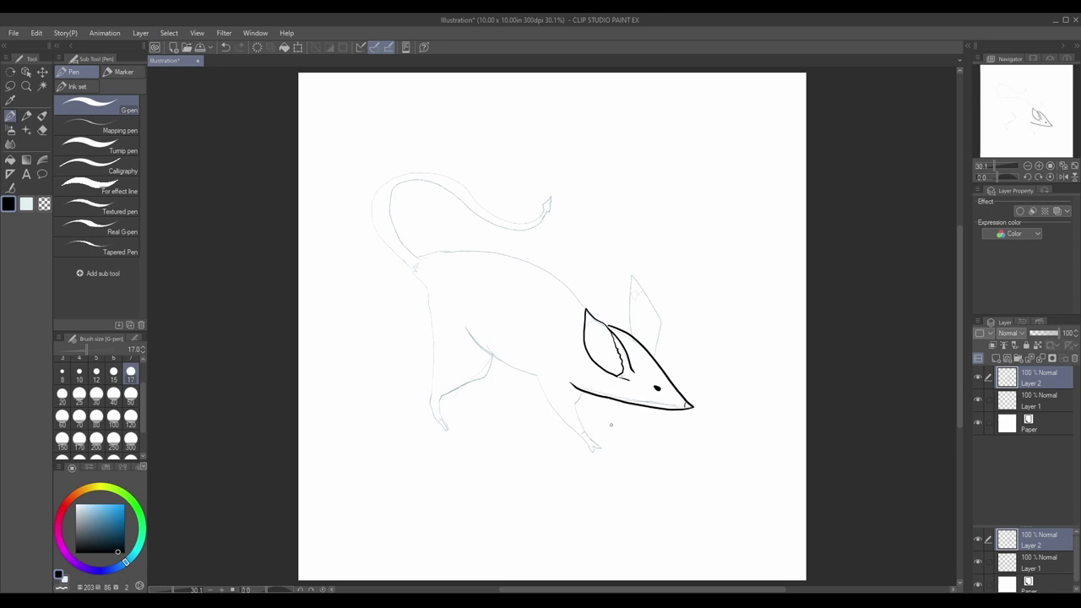
Ink the far ear, belly line and front leg with its clawed foot over the sketch
{"action": "mouse_move", "coordinate": [631, 337]}
{"action": "left_mouse_down"}
{"action": "mouse_move", "coordinate": [629, 272]}
{"action": "mouse_move", "coordinate": [649, 294]}
{"action": "mouse_move", "coordinate": [652, 353]}
{"action": "left_mouse_up"}
{"action": "mouse_move", "coordinate": [465, 326]}
{"action": "left_mouse_down"}
{"action": "mouse_move", "coordinate": [598, 459]}
{"action": "mouse_move", "coordinate": [605, 453]}
{"action": "mouse_move", "coordinate": [589, 441]}
{"action": "mouse_move", "coordinate": [574, 396]}
{"action": "mouse_move", "coordinate": [589, 438]}
{"action": "left_mouse_up"}
{"action": "key", "text": "ctrl+z"}
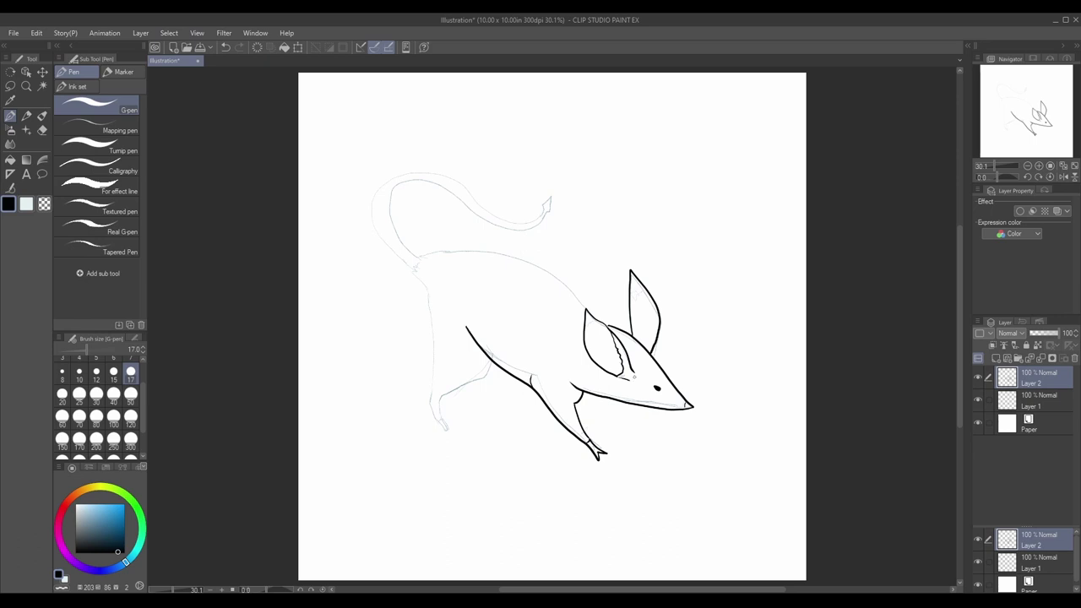
Ink the hind leg, rump, back and arrow-tipped tail, and hide the pencil sketch layer
{"action": "mouse_move", "coordinate": [491, 359]}
{"action": "left_mouse_down"}
{"action": "mouse_move", "coordinate": [488, 375]}
{"action": "mouse_move", "coordinate": [447, 392]}
{"action": "mouse_move", "coordinate": [440, 421]}
{"action": "mouse_move", "coordinate": [430, 392]}
{"action": "mouse_move", "coordinate": [440, 402]}
{"action": "mouse_move", "coordinate": [492, 362]}
{"action": "mouse_move", "coordinate": [481, 386]}
{"action": "mouse_move", "coordinate": [453, 398]}
{"action": "mouse_move", "coordinate": [448, 424]}
{"action": "mouse_move", "coordinate": [415, 272]}
{"action": "left_mouse_up"}
{"action": "key", "text": "ctrl+z"}
{"action": "key", "text": "ctrl+z"}
{"action": "key", "text": "ctrl+z"}
{"action": "left_click_drag", "start_coordinate": [449, 427], "coordinate": [463, 434]}
{"action": "mouse_move", "coordinate": [415, 274]}
{"action": "left_mouse_down"}
{"action": "mouse_move", "coordinate": [536, 267]}
{"action": "mouse_move", "coordinate": [586, 307]}
{"action": "mouse_move", "coordinate": [390, 204]}
{"action": "mouse_move", "coordinate": [458, 199]}
{"action": "mouse_move", "coordinate": [541, 222]}
{"action": "mouse_move", "coordinate": [550, 199]}
{"action": "mouse_move", "coordinate": [557, 208]}
{"action": "mouse_move", "coordinate": [510, 219]}
{"action": "mouse_move", "coordinate": [449, 181]}
{"action": "mouse_move", "coordinate": [400, 178]}
{"action": "mouse_move", "coordinate": [382, 214]}
{"action": "mouse_move", "coordinate": [419, 272]}
{"action": "left_mouse_up"}
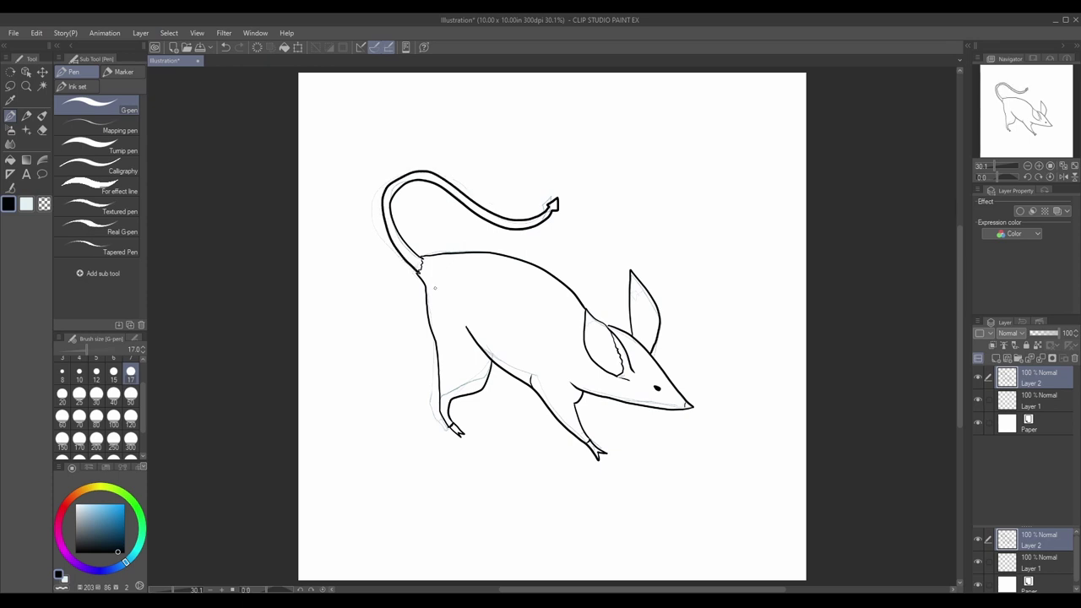
{"action": "left_click", "coordinate": [977, 399]}
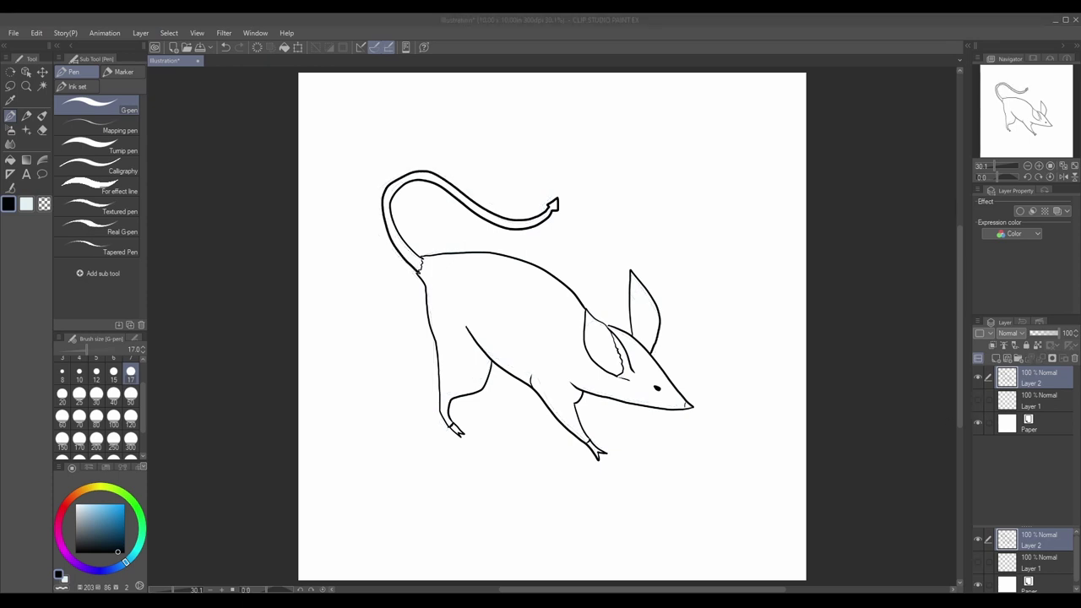
Select the inside of the creature's body with Auto select and choose yellow for the Oil paint flat brush
{"action": "left_click", "coordinate": [42, 86]}
{"action": "left_click", "coordinate": [523, 325]}
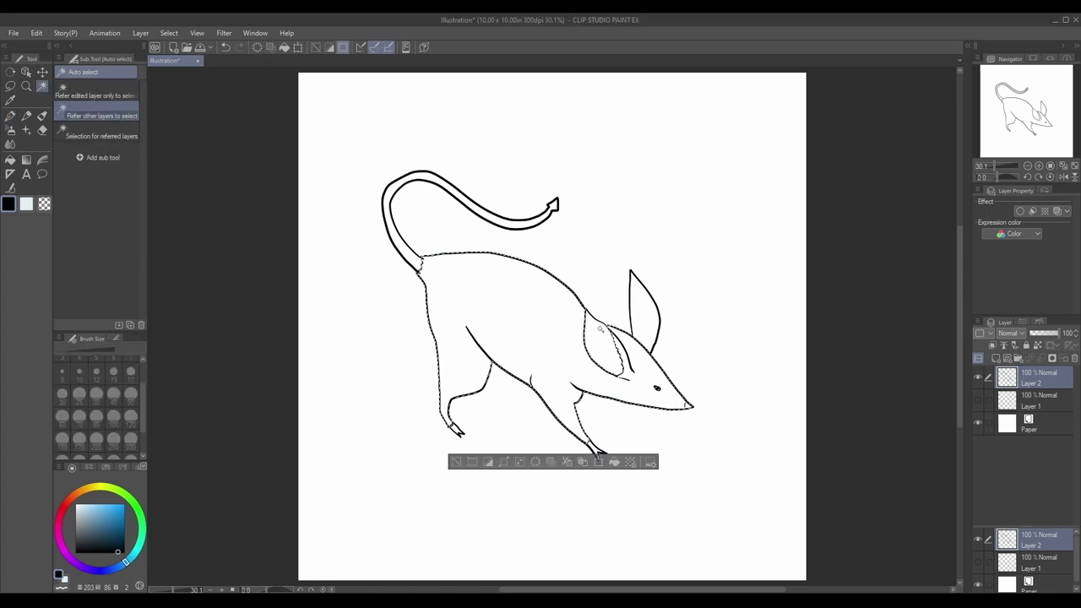
{"action": "left_click", "coordinate": [42, 116]}
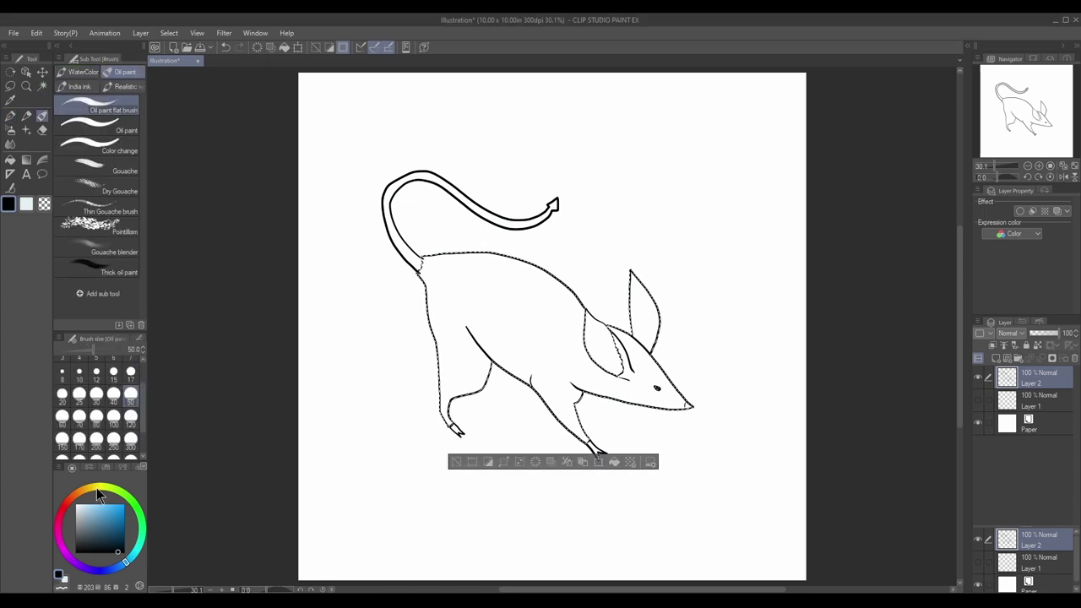
{"action": "left_click", "coordinate": [95, 486]}
{"action": "left_click", "coordinate": [117, 512]}
{"action": "left_click", "coordinate": [109, 516]}
Try painting the body yellow directly on the line art layer, and undo the strokes
{"action": "mouse_move", "coordinate": [470, 383]}
{"action": "left_mouse_down"}
{"action": "mouse_move", "coordinate": [460, 348]}
{"action": "mouse_move", "coordinate": [442, 368]}
{"action": "mouse_move", "coordinate": [450, 411]}
{"action": "mouse_move", "coordinate": [508, 315]}
{"action": "mouse_move", "coordinate": [481, 304]}
{"action": "mouse_move", "coordinate": [477, 269]}
{"action": "mouse_move", "coordinate": [447, 263]}
{"action": "mouse_move", "coordinate": [551, 296]}
{"action": "mouse_move", "coordinate": [577, 391]}
{"action": "mouse_move", "coordinate": [568, 400]}
{"action": "mouse_move", "coordinate": [670, 393]}
{"action": "left_mouse_up"}
{"action": "left_click", "coordinate": [106, 511]}
{"action": "key", "text": "ctrl+z"}
{"action": "key", "text": "ctrl+z"}
{"action": "key", "text": "ctrl+z"}
{"action": "key", "text": "ctrl+z"}
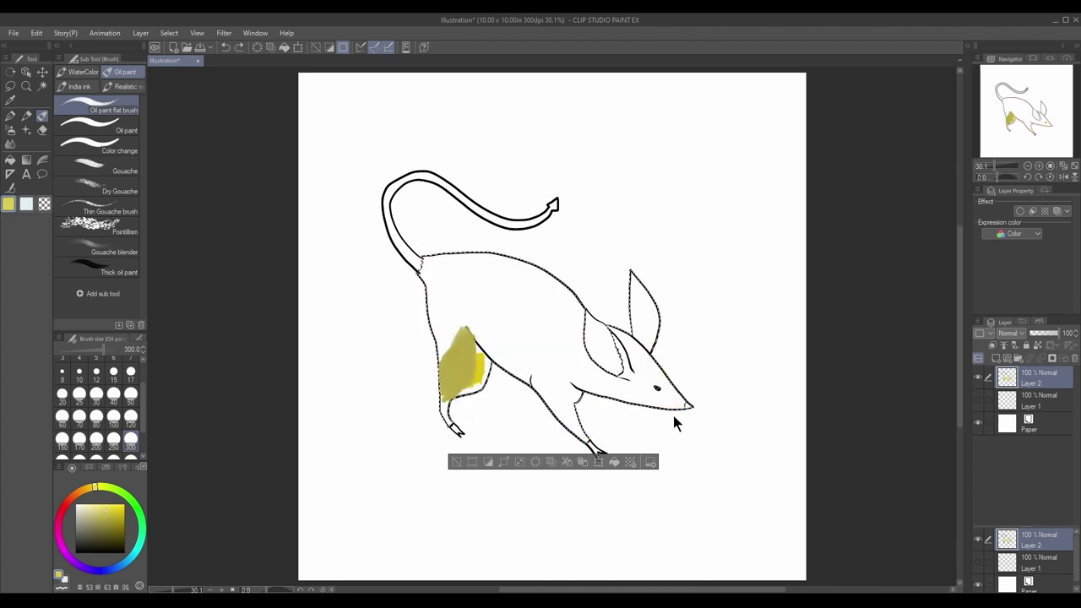
Add a new layer between the line art and the sketch and paint the selected body yellow
{"action": "left_click", "coordinate": [1031, 400]}
{"action": "left_click", "coordinate": [996, 358]}
{"action": "mouse_move", "coordinate": [458, 397]}
{"action": "left_mouse_down"}
{"action": "mouse_move", "coordinate": [442, 285]}
{"action": "mouse_move", "coordinate": [460, 381]}
{"action": "mouse_move", "coordinate": [462, 270]}
{"action": "mouse_move", "coordinate": [527, 298]}
{"action": "mouse_move", "coordinate": [546, 409]}
{"action": "mouse_move", "coordinate": [589, 416]}
{"action": "mouse_move", "coordinate": [667, 364]}
{"action": "mouse_move", "coordinate": [623, 331]}
{"action": "left_mouse_up"}
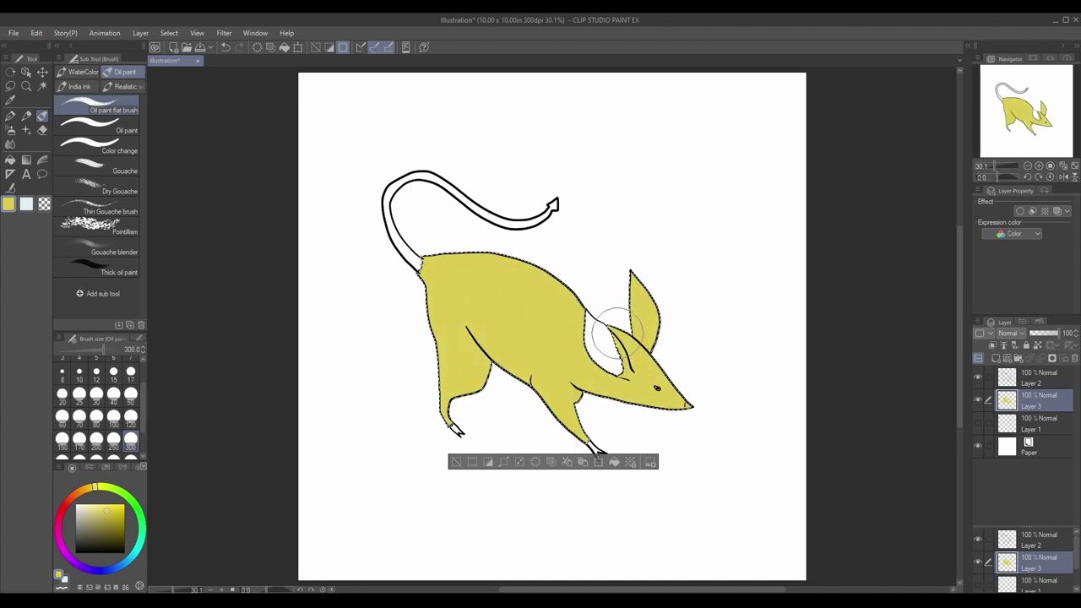
Select the near ear, both feet and the tail together with Auto select
{"action": "left_click", "coordinate": [42, 86]}
{"action": "left_click", "coordinate": [603, 348]}
{"action": "left_click", "coordinate": [594, 445], "text": "shift"}
{"action": "left_click", "coordinate": [456, 429], "text": "shift"}
{"action": "left_click", "coordinate": [411, 255], "text": "shift"}
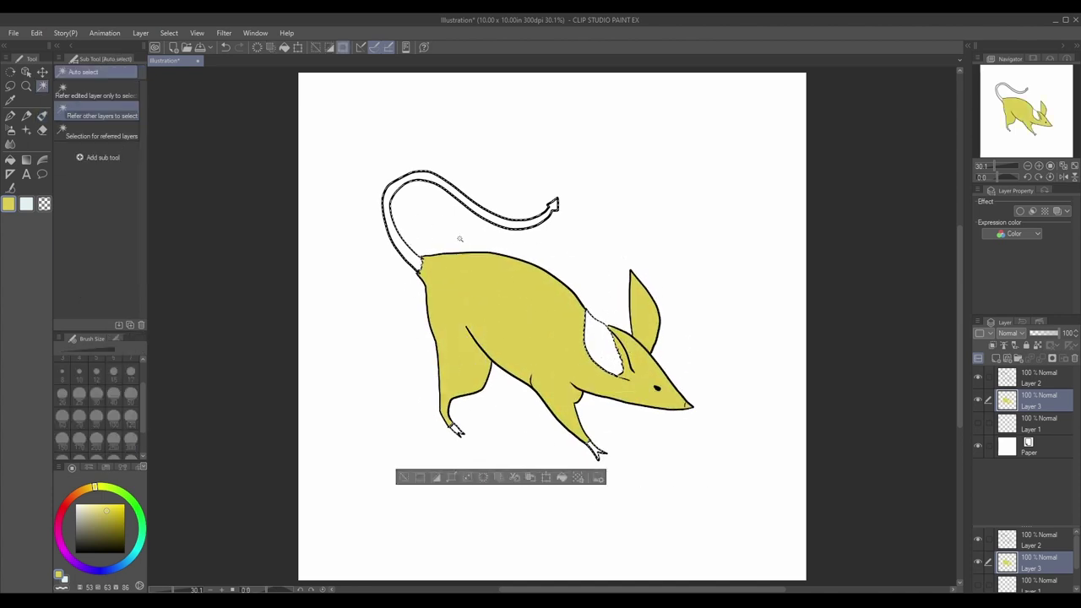
Paint the tail and both feet dark brown with the Oil paint flat brush
{"action": "left_click", "coordinate": [99, 531]}
{"action": "left_click", "coordinate": [90, 488]}
{"action": "left_click_drag", "start_coordinate": [90, 488], "coordinate": [82, 489]}
{"action": "left_click", "coordinate": [92, 537]}
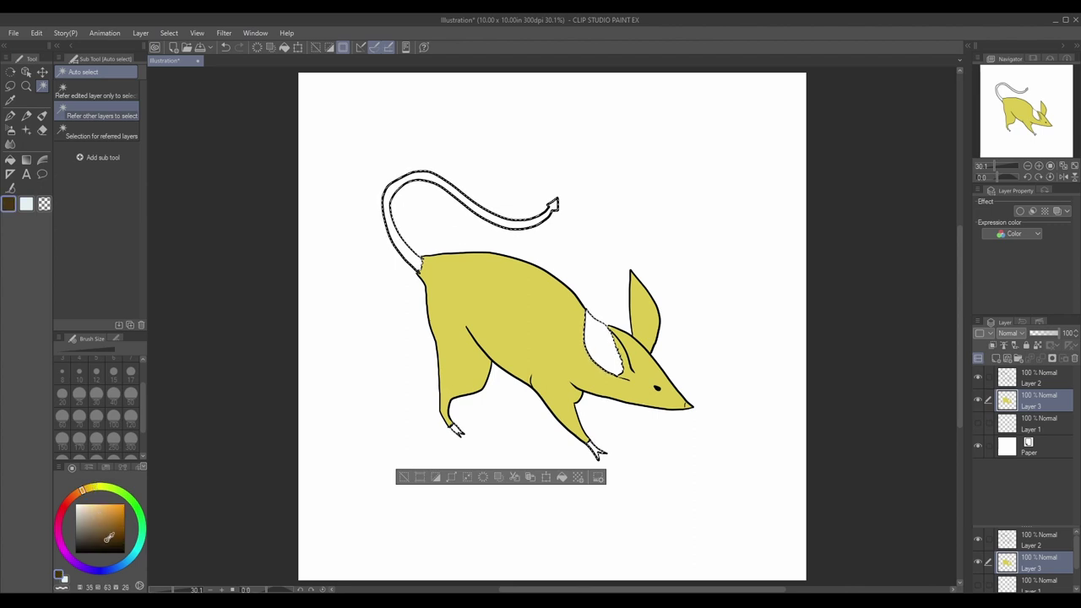
{"action": "left_click", "coordinate": [42, 116]}
{"action": "mouse_move", "coordinate": [416, 265]}
{"action": "left_mouse_down"}
{"action": "mouse_move", "coordinate": [398, 246]}
{"action": "mouse_move", "coordinate": [567, 211]}
{"action": "mouse_move", "coordinate": [553, 205]}
{"action": "left_mouse_up"}
{"action": "left_click_drag", "start_coordinate": [454, 426], "coordinate": [461, 434]}
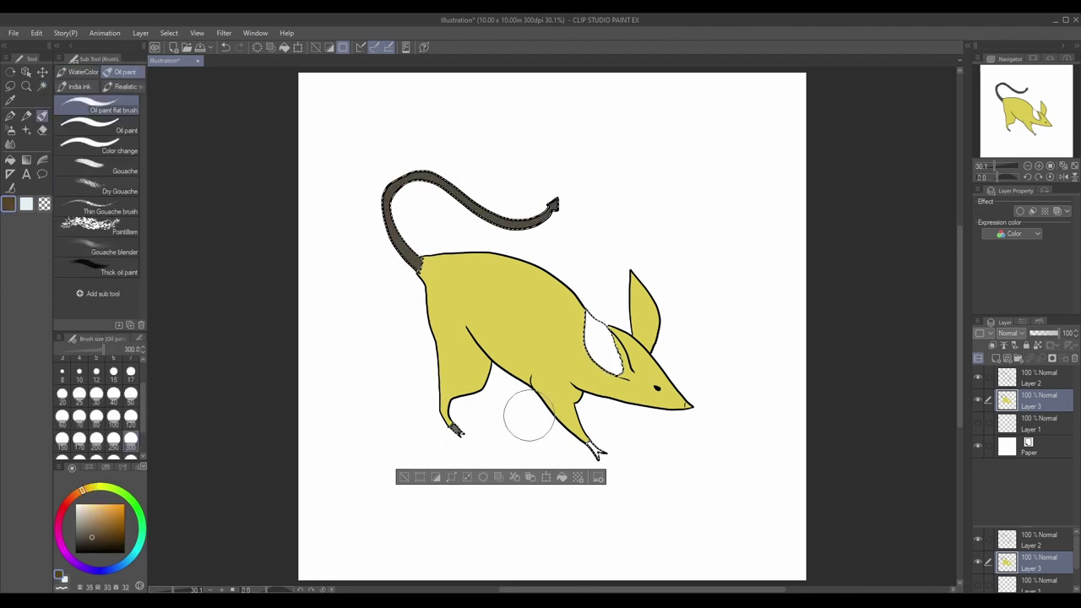
{"action": "left_click_drag", "start_coordinate": [591, 442], "coordinate": [599, 452]}
Paint the inside of the near ear pale cream with the Oil paint flat brush at size 120
{"action": "left_click", "coordinate": [78, 507]}
{"action": "left_click", "coordinate": [131, 395]}
{"action": "key", "text": "bracketright"}
{"action": "key", "text": "bracketright"}
{"action": "key", "text": "bracketright"}
{"action": "key", "text": "bracketright"}
{"action": "key", "text": "bracketright"}
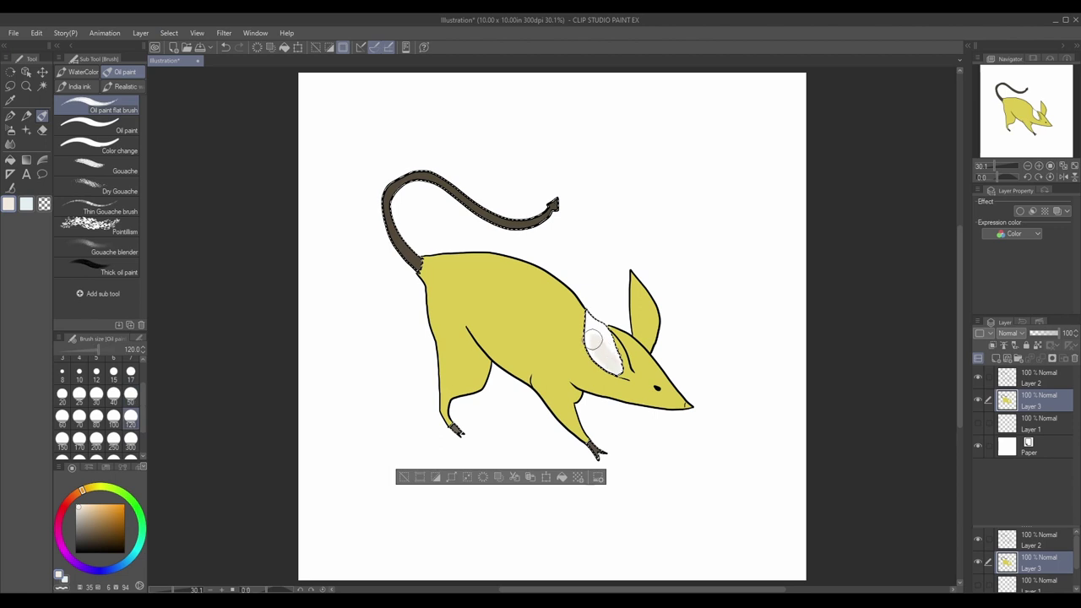
{"action": "left_click_drag", "start_coordinate": [597, 338], "coordinate": [613, 361]}
Add the far ear to the selection and paint dark brown ear markings using the tail's colour, refining them at brush size 50
{"action": "key", "text": "w"}
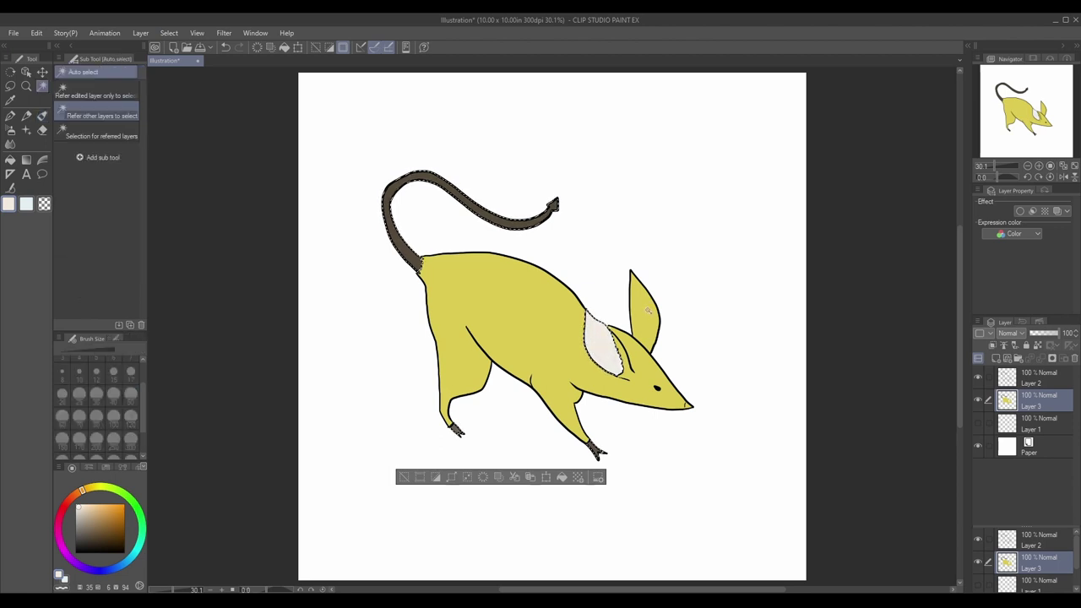
{"action": "left_click", "coordinate": [642, 311], "text": "shift"}
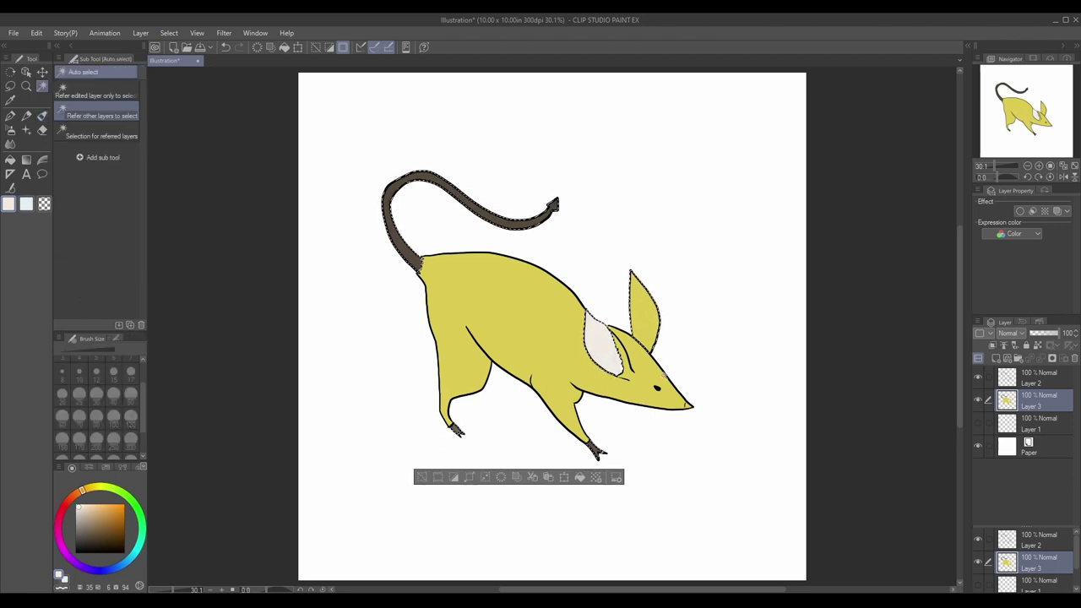
{"action": "left_click", "coordinate": [42, 116]}
{"action": "left_click", "coordinate": [517, 224], "text": "alt"}
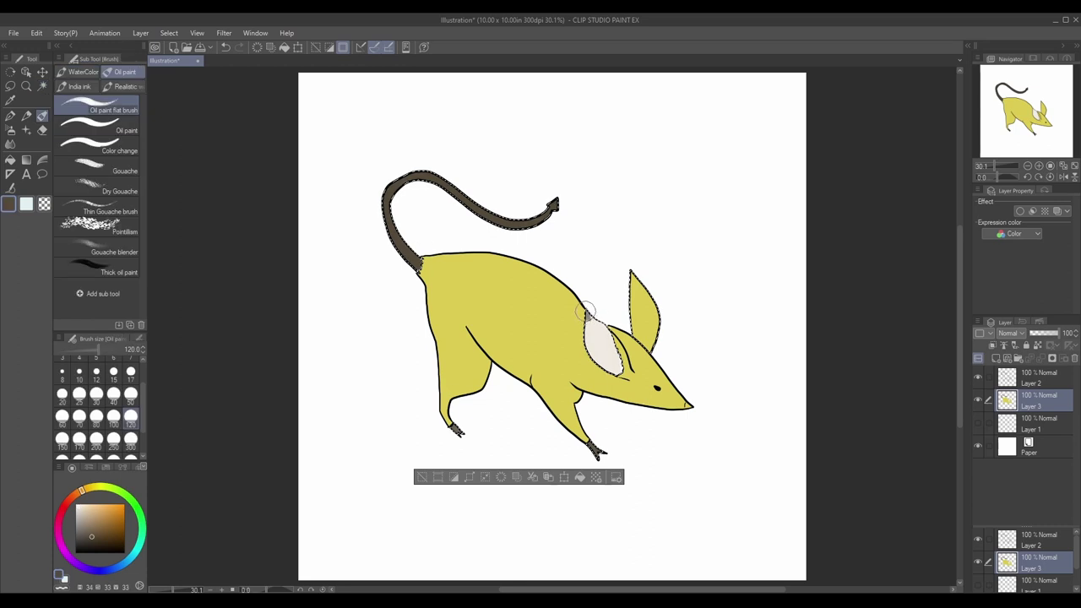
{"action": "mouse_move", "coordinate": [630, 272]}
{"action": "left_mouse_down"}
{"action": "mouse_move", "coordinate": [635, 286]}
{"action": "mouse_move", "coordinate": [632, 276]}
{"action": "left_mouse_up"}
{"action": "left_click", "coordinate": [131, 396]}
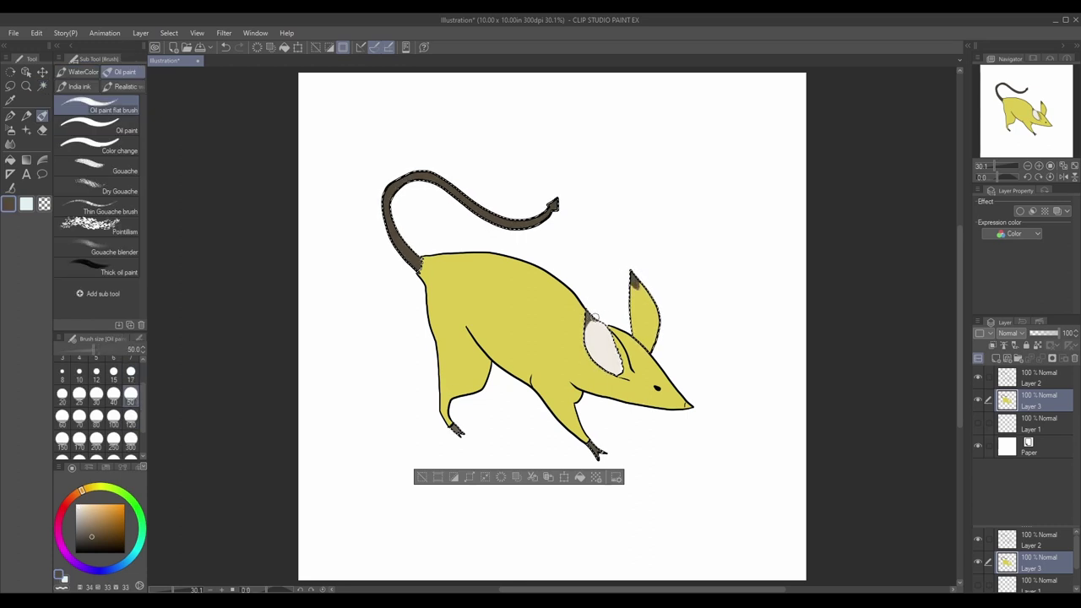
{"action": "left_click_drag", "start_coordinate": [594, 318], "coordinate": [590, 326]}
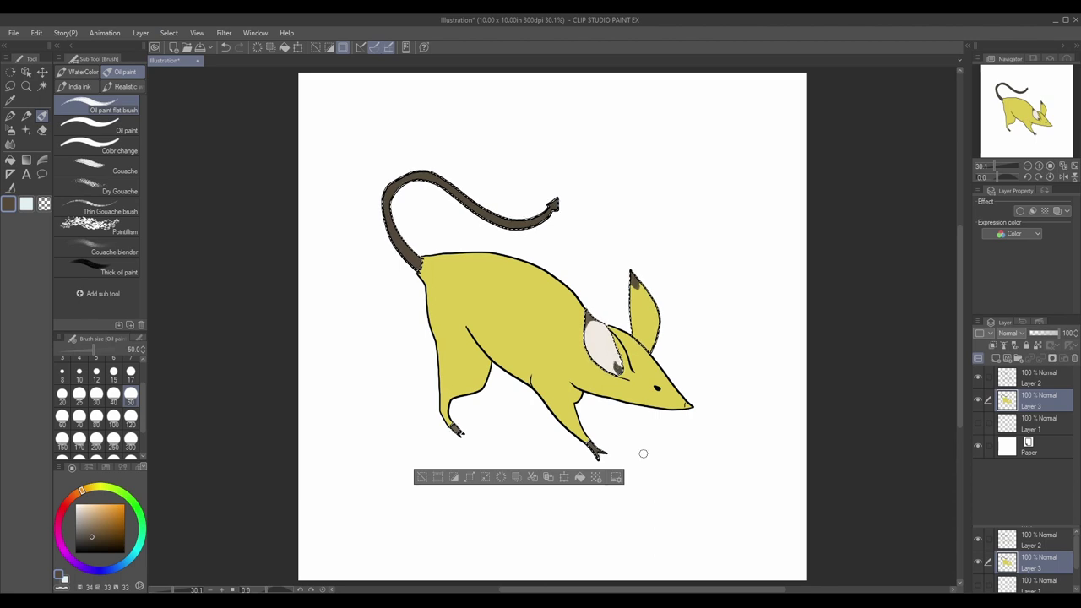
Select the body and paint pale cream markings on the tail base, inner legs, jaw and belly
{"action": "left_click", "coordinate": [422, 478]}
{"action": "left_click", "coordinate": [42, 86]}
{"action": "left_click", "coordinate": [524, 338]}
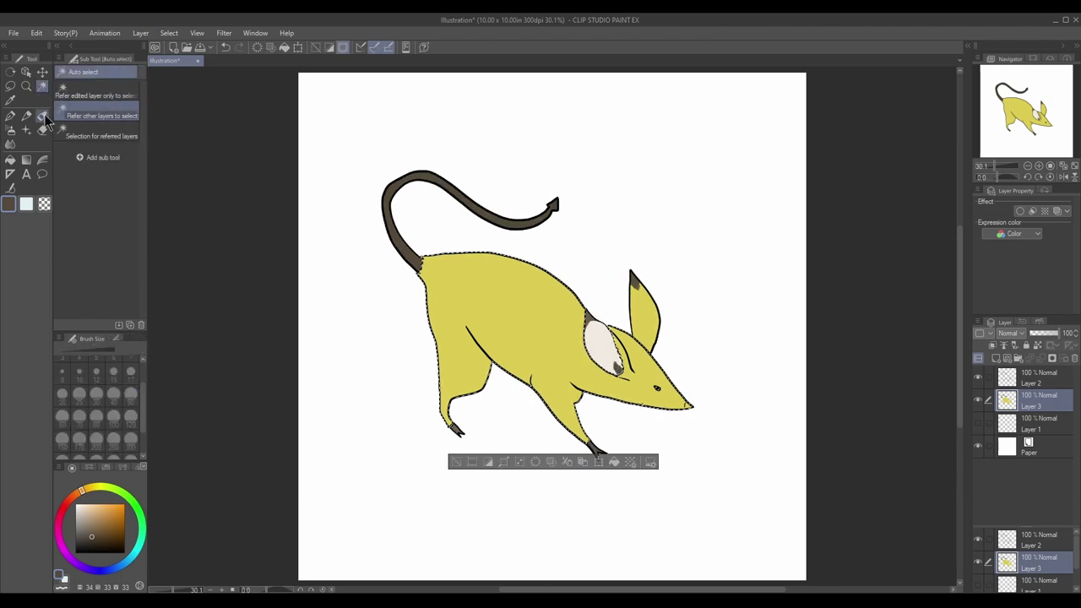
{"action": "key", "text": "b"}
{"action": "left_click_drag", "start_coordinate": [423, 274], "coordinate": [426, 263]}
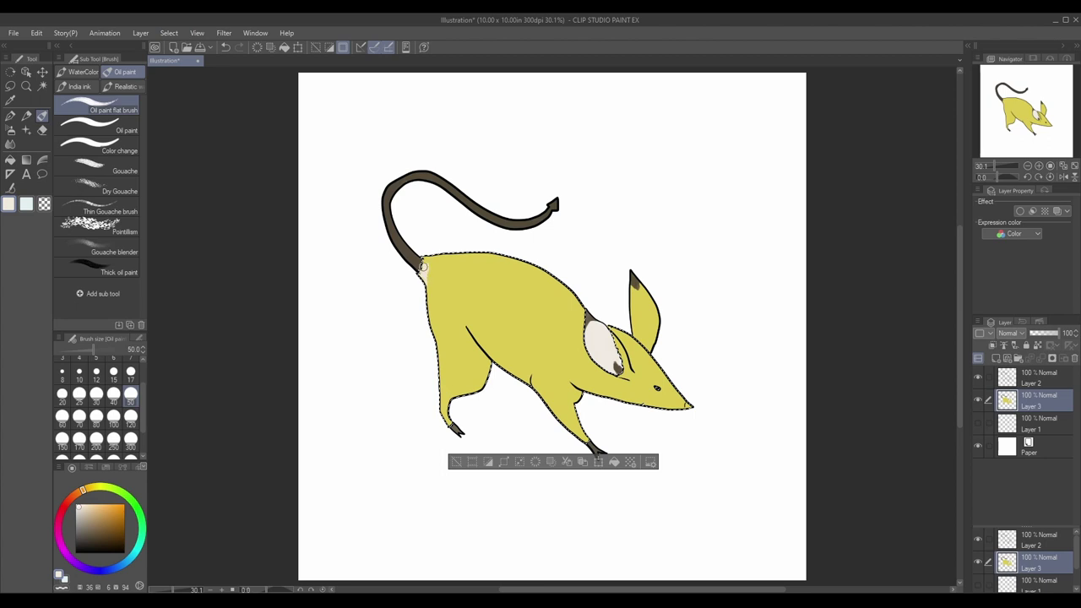
{"action": "left_click_drag", "start_coordinate": [479, 351], "coordinate": [461, 393]}
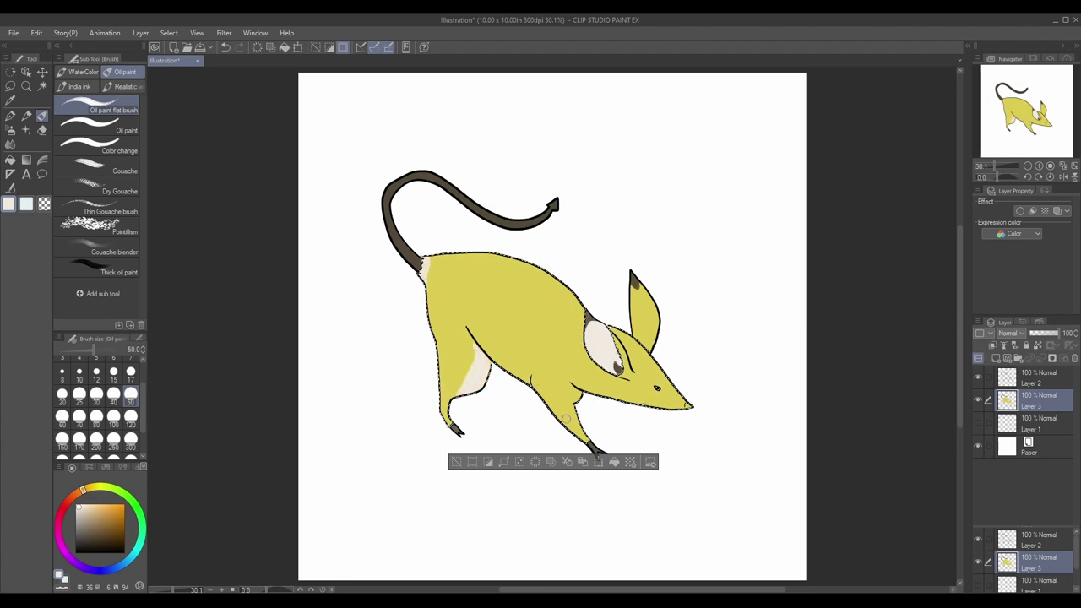
{"action": "mouse_move", "coordinate": [532, 380]}
{"action": "left_mouse_down"}
{"action": "mouse_move", "coordinate": [547, 404]}
{"action": "mouse_move", "coordinate": [609, 395]}
{"action": "mouse_move", "coordinate": [688, 405]}
{"action": "mouse_move", "coordinate": [661, 406]}
{"action": "left_mouse_up"}
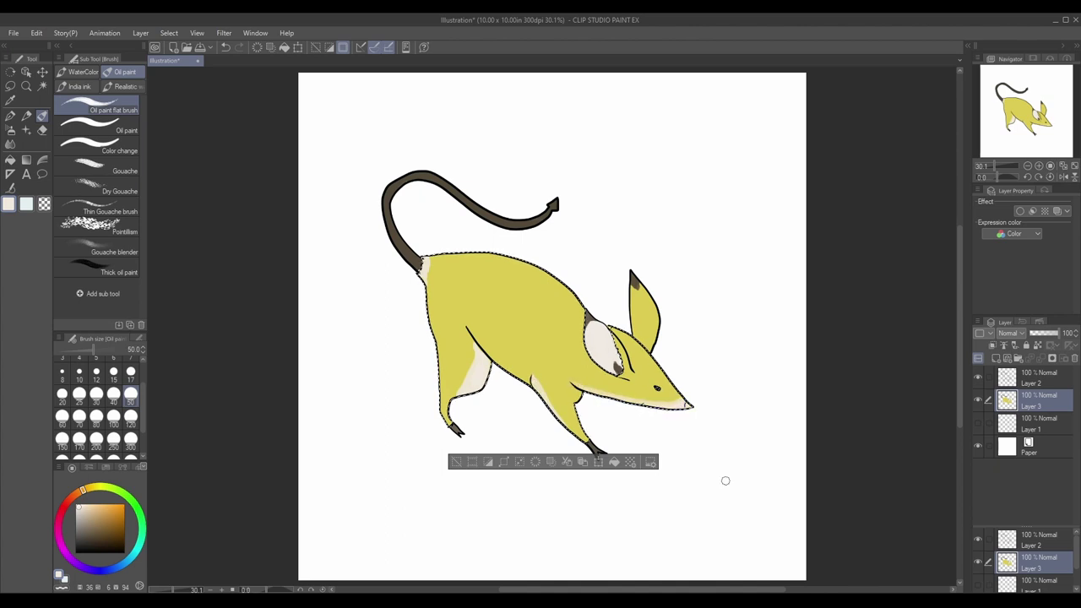
{"action": "mouse_move", "coordinate": [469, 326]}
{"action": "left_mouse_down"}
{"action": "mouse_move", "coordinate": [517, 374]}
{"action": "mouse_move", "coordinate": [473, 331]}
{"action": "mouse_move", "coordinate": [490, 353]}
{"action": "mouse_move", "coordinate": [513, 365]}
{"action": "left_mouse_up"}
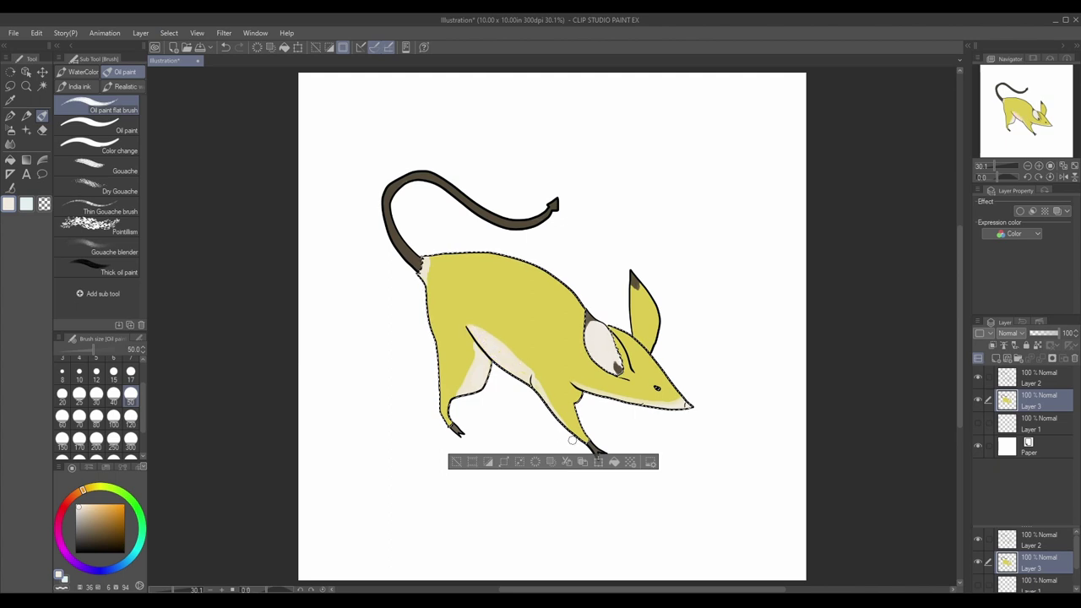
{"action": "key", "text": "ctrl+d"}
Create a Multiply layer above the colours and hatch light grey fur strokes on the torso with the Pencil, hiding the colour layer
{"action": "left_click", "coordinate": [996, 358]}
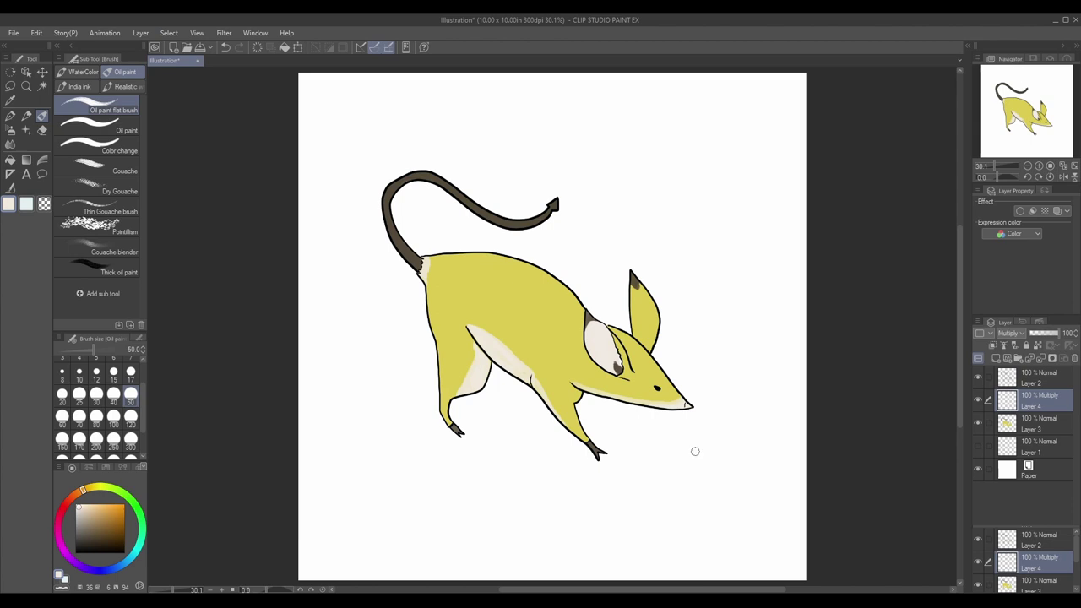
{"action": "key", "text": "p"}
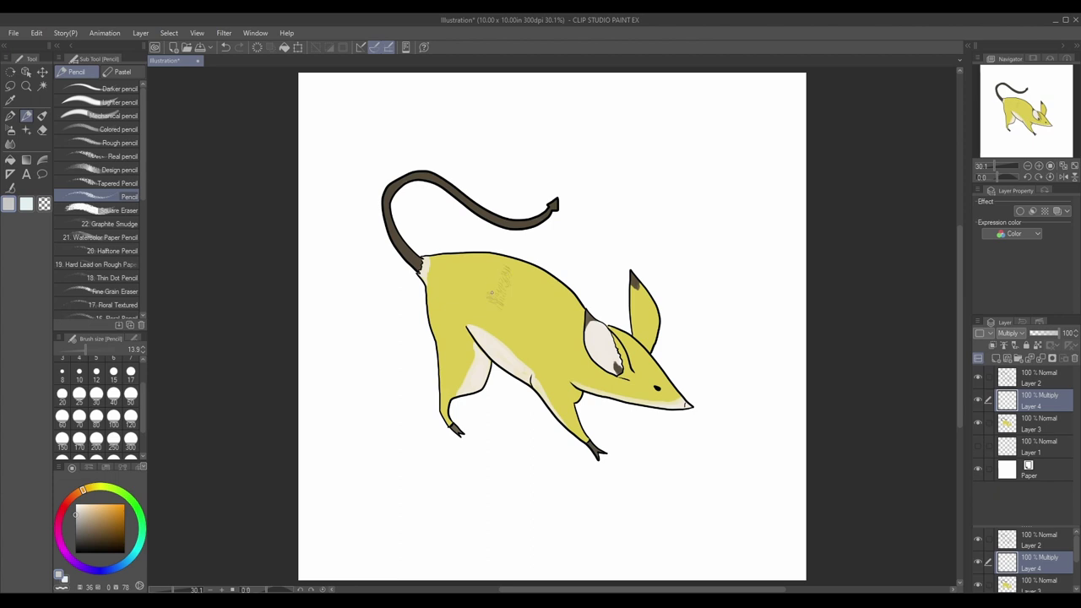
{"action": "left_click", "coordinate": [977, 423]}
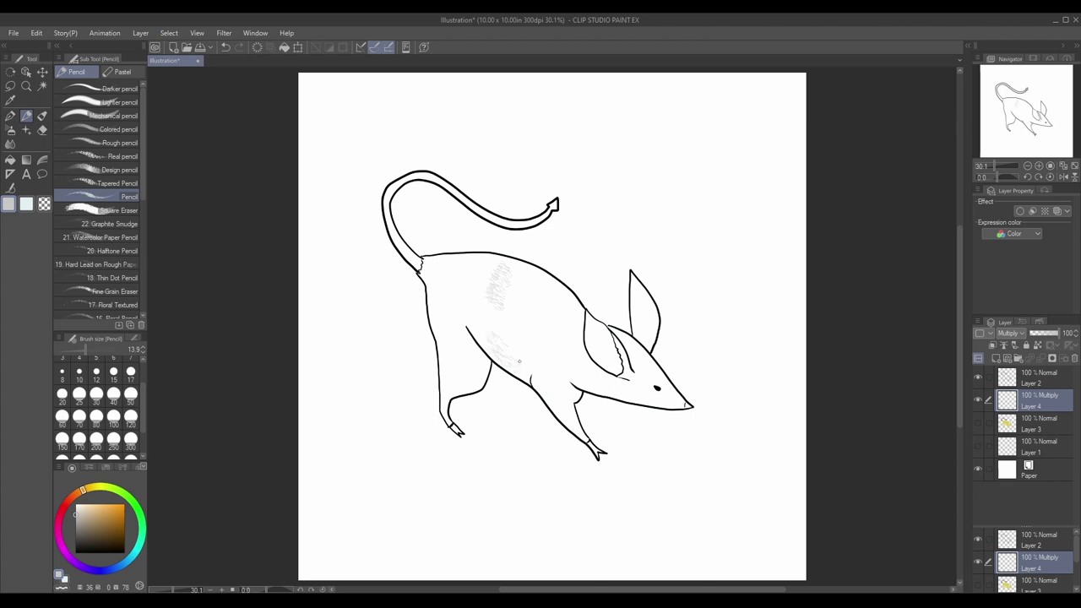
{"action": "left_click_drag", "start_coordinate": [477, 332], "coordinate": [485, 327]}
Try the fur layer at 37% opacity over the colours, and restore it to 100% with the colours hidden
{"action": "left_click", "coordinate": [977, 423]}
{"action": "left_click", "coordinate": [1040, 333]}
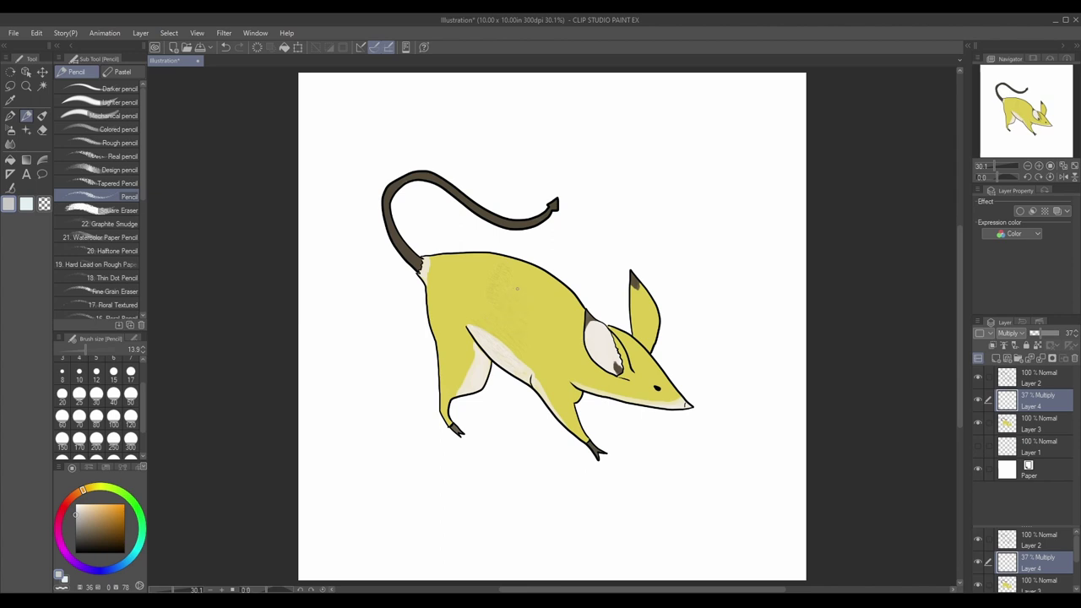
{"action": "left_click_drag", "start_coordinate": [1040, 333], "coordinate": [1062, 333]}
{"action": "left_click", "coordinate": [977, 423]}
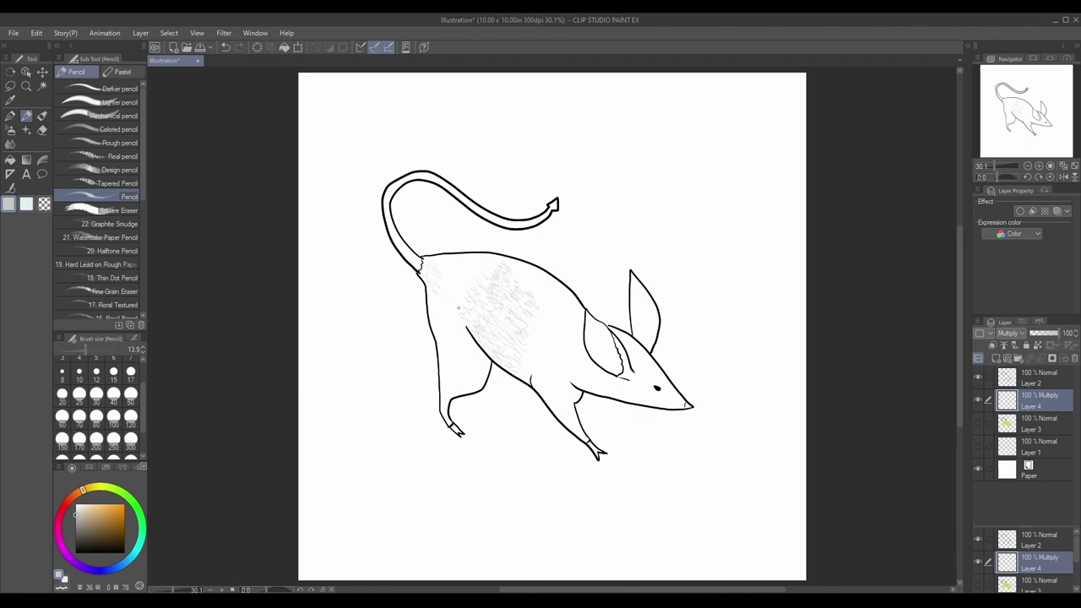
Hatch fur over the rump, back and hind leg at size 17, and set the fur layer's opacity to 25% over the visible colours
{"action": "left_click", "coordinate": [130, 372]}
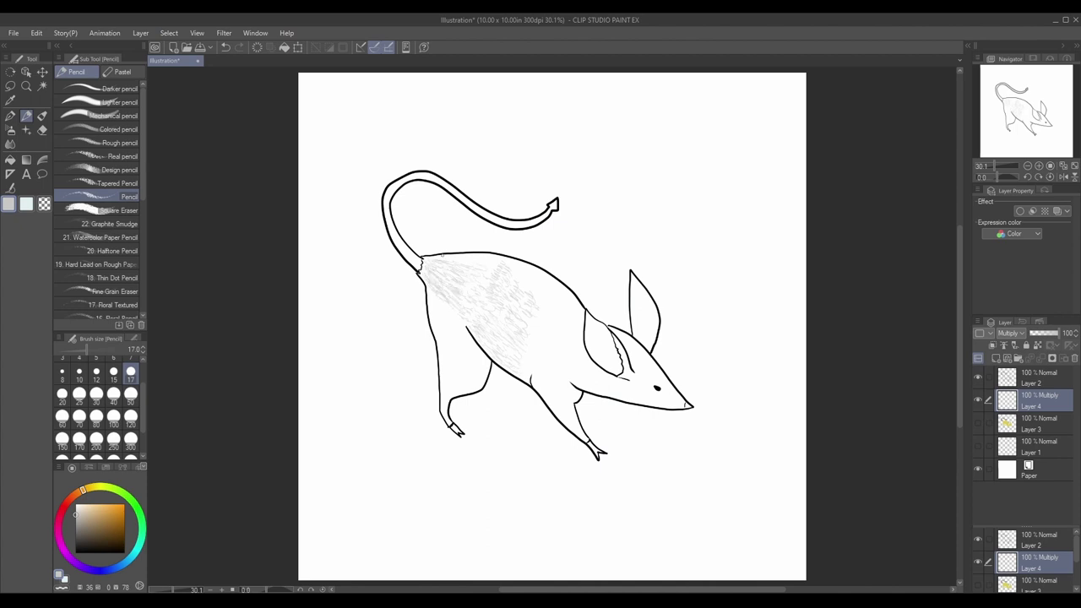
{"action": "left_click_drag", "start_coordinate": [440, 255], "coordinate": [475, 263]}
{"action": "mouse_move", "coordinate": [449, 370]}
{"action": "left_mouse_down"}
{"action": "mouse_move", "coordinate": [459, 321]}
{"action": "mouse_move", "coordinate": [459, 335]}
{"action": "mouse_move", "coordinate": [449, 311]}
{"action": "mouse_move", "coordinate": [445, 344]}
{"action": "mouse_move", "coordinate": [435, 308]}
{"action": "left_mouse_up"}
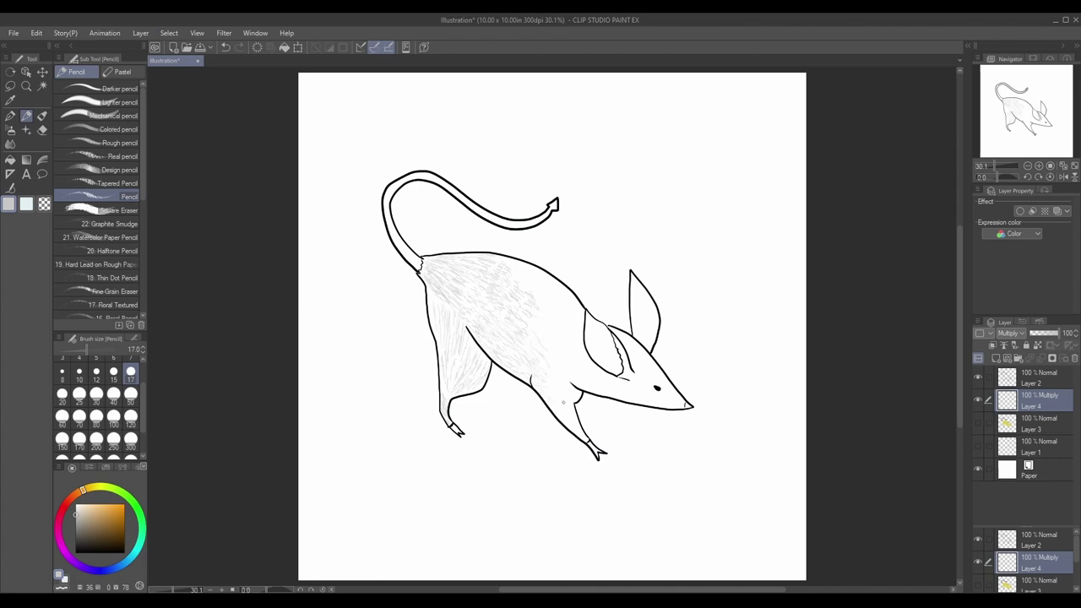
{"action": "left_click", "coordinate": [977, 422]}
{"action": "left_click_drag", "start_coordinate": [1056, 334], "coordinate": [1035, 333]}
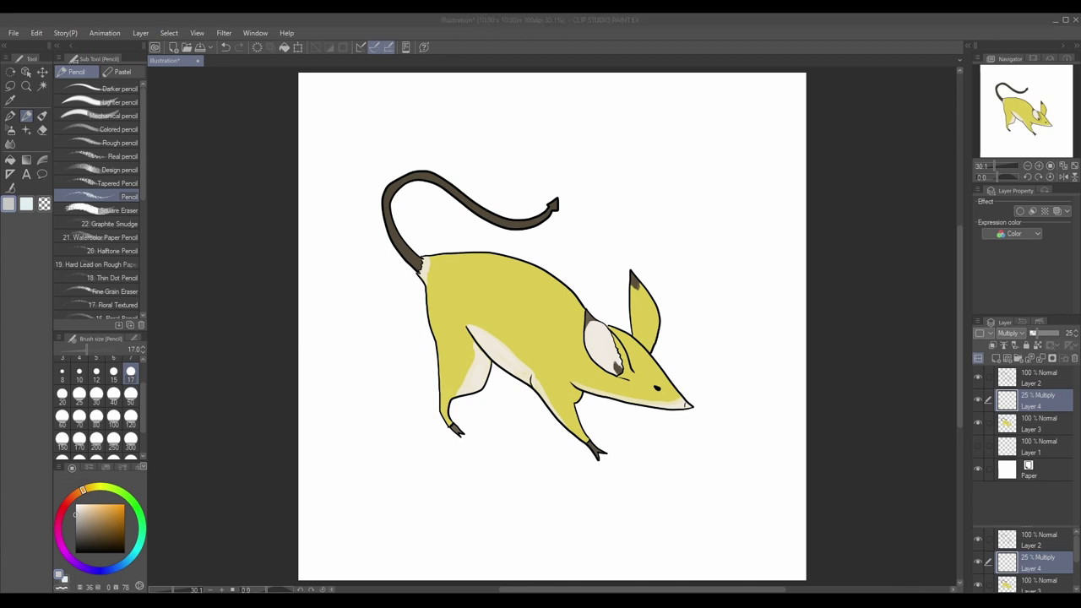
Shade the hip, belly edge, jaw and legs in light grey on the 25% Multiply layer with the Pointillism and Color change brushes
{"action": "left_click", "coordinate": [42, 115]}
{"action": "left_click", "coordinate": [98, 228]}
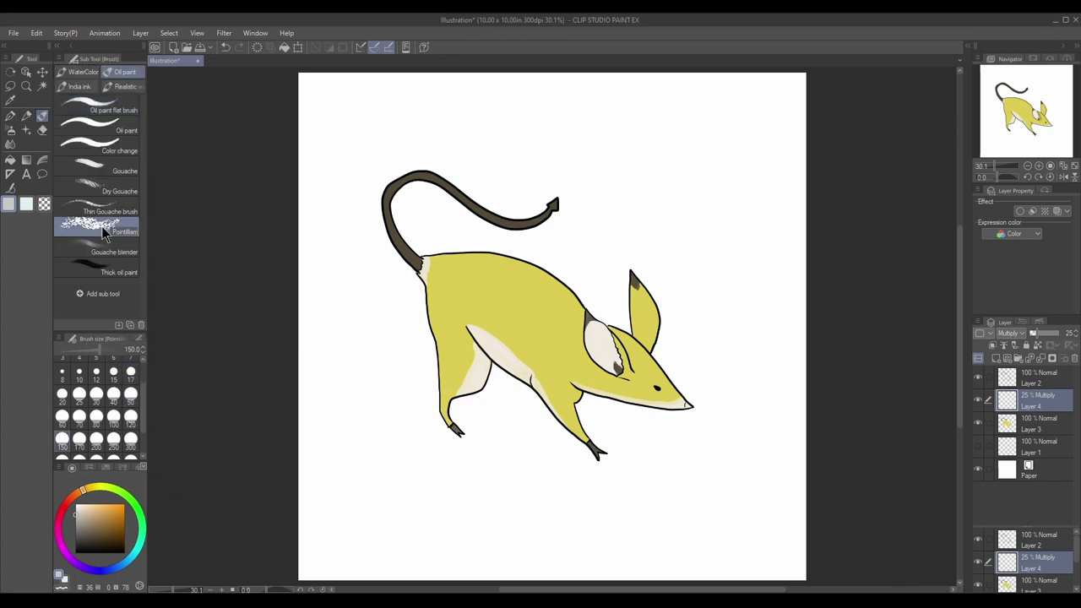
{"action": "left_click_drag", "start_coordinate": [485, 327], "coordinate": [467, 292]}
{"action": "left_click", "coordinate": [97, 145]}
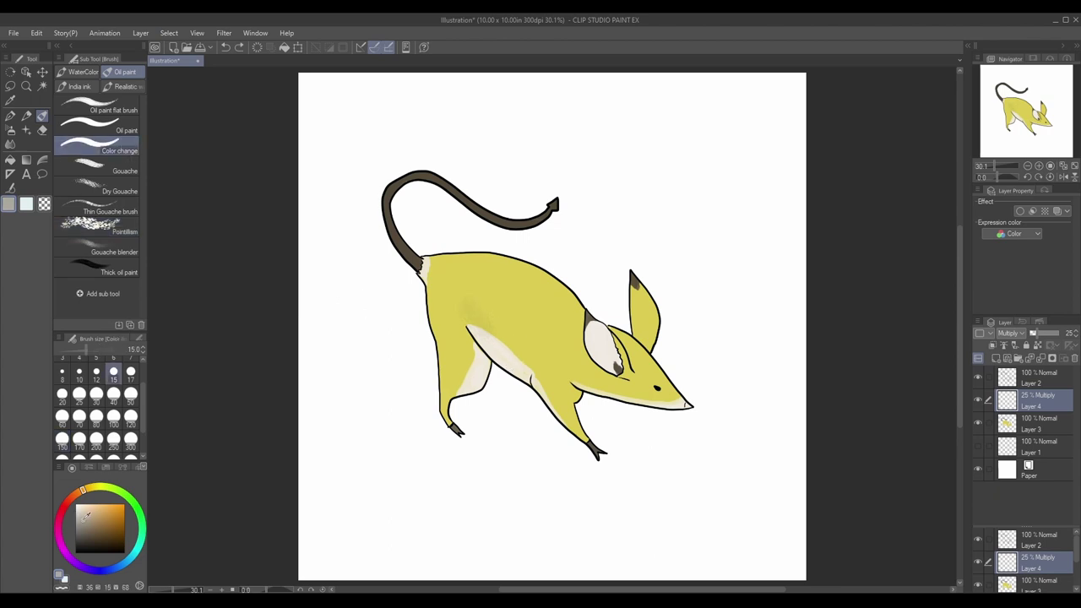
{"action": "mouse_move", "coordinate": [486, 333]}
{"action": "left_mouse_down"}
{"action": "mouse_move", "coordinate": [554, 404]}
{"action": "mouse_move", "coordinate": [566, 391]}
{"action": "mouse_move", "coordinate": [639, 385]}
{"action": "mouse_move", "coordinate": [659, 400]}
{"action": "mouse_move", "coordinate": [532, 363]}
{"action": "left_mouse_up"}
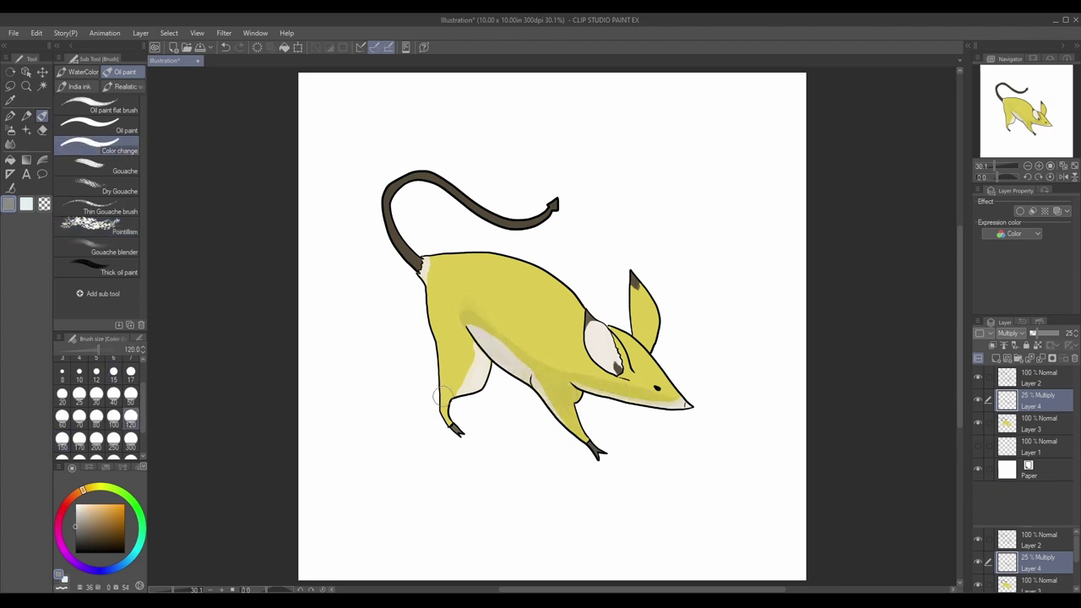
{"action": "mouse_move", "coordinate": [443, 396]}
{"action": "left_mouse_down"}
{"action": "mouse_move", "coordinate": [473, 381]}
{"action": "mouse_move", "coordinate": [474, 354]}
{"action": "mouse_move", "coordinate": [482, 366]}
{"action": "mouse_move", "coordinate": [450, 354]}
{"action": "mouse_move", "coordinate": [490, 353]}
{"action": "mouse_move", "coordinate": [566, 422]}
{"action": "left_mouse_up"}
Deepen the shading on the inner ear and along the jaw in dark grey at size 50, using the Color change and Oil paint brushes
{"action": "left_click", "coordinate": [75, 538]}
{"action": "left_click", "coordinate": [130, 395]}
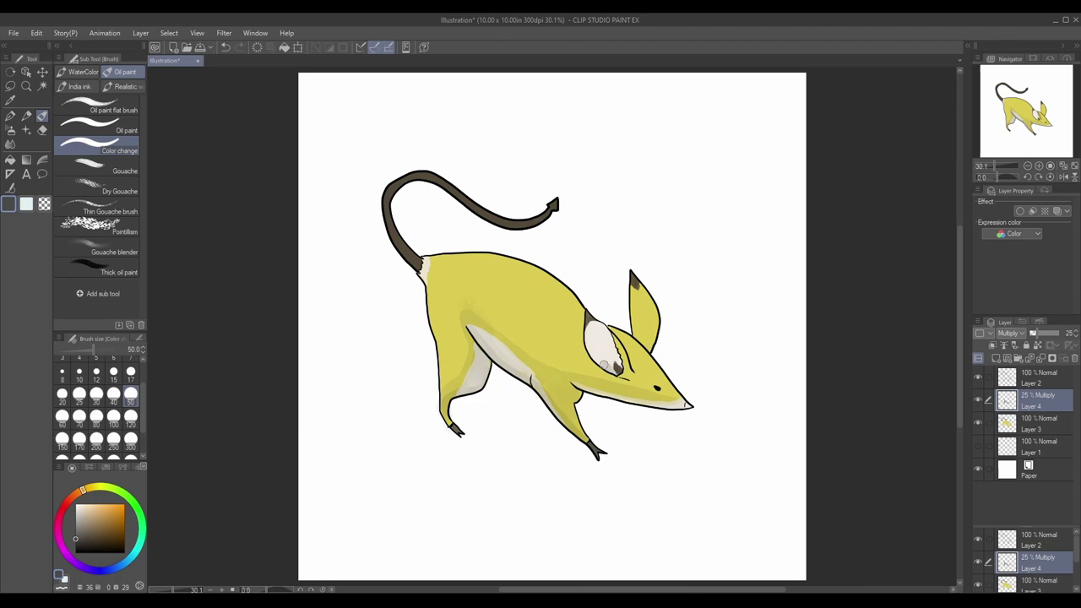
{"action": "key", "text": "ctrl+z"}
{"action": "mouse_move", "coordinate": [604, 365]}
{"action": "left_mouse_down"}
{"action": "mouse_move", "coordinate": [588, 331]}
{"action": "mouse_move", "coordinate": [611, 366]}
{"action": "mouse_move", "coordinate": [604, 344]}
{"action": "left_mouse_up"}
{"action": "left_click", "coordinate": [100, 127]}
{"action": "left_click", "coordinate": [131, 395]}
{"action": "left_click_drag", "start_coordinate": [573, 378], "coordinate": [649, 391]}
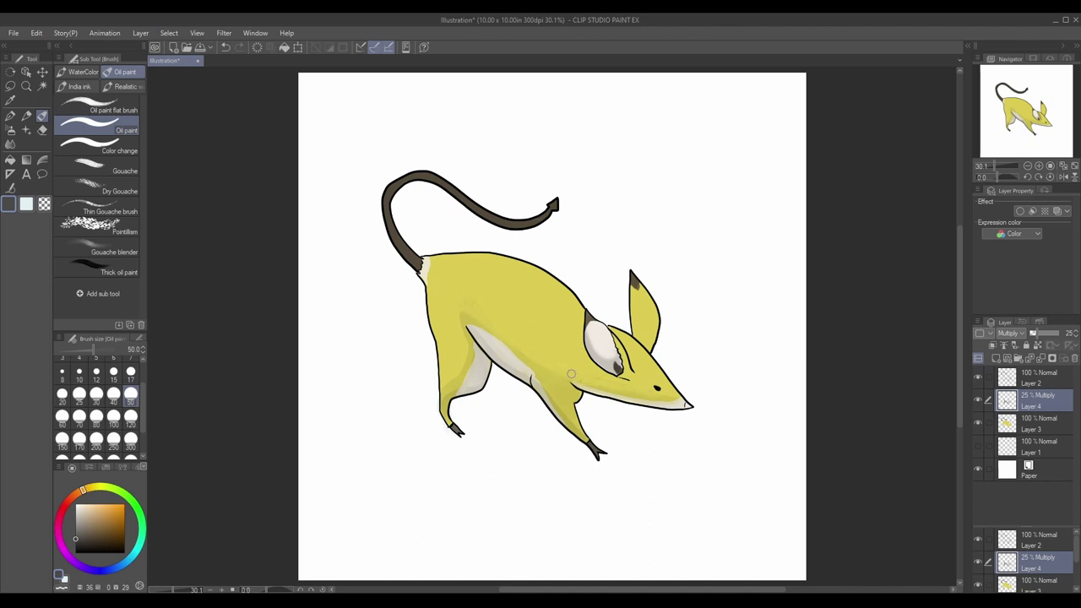
Paint the nose tip pink on the flat colour layer, Layer 3, and return to the Multiply shading layer
{"action": "left_click", "coordinate": [1028, 435]}
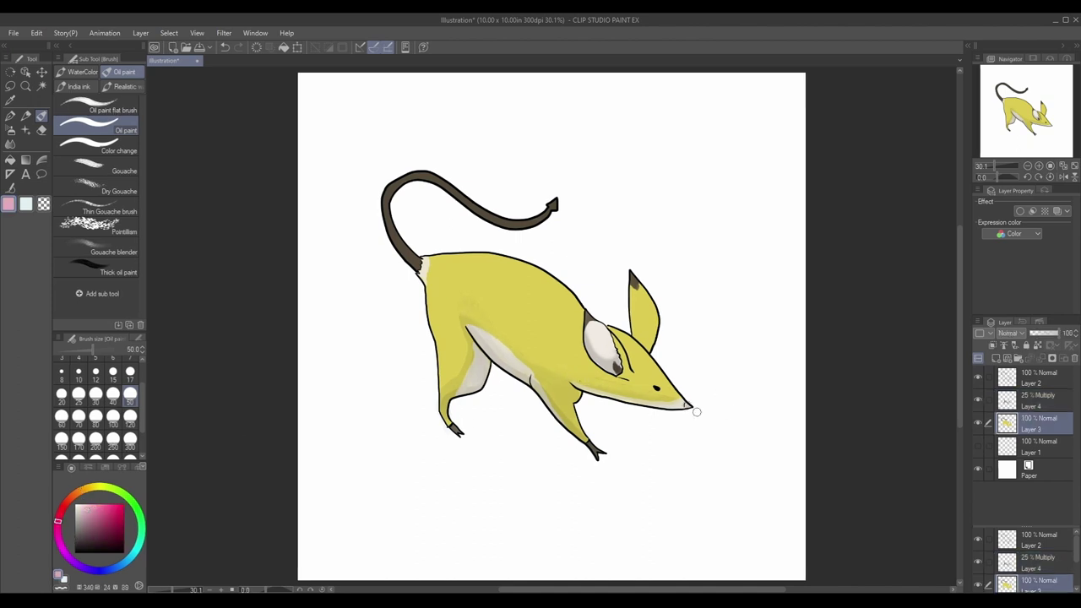
{"action": "left_click", "coordinate": [1030, 400]}
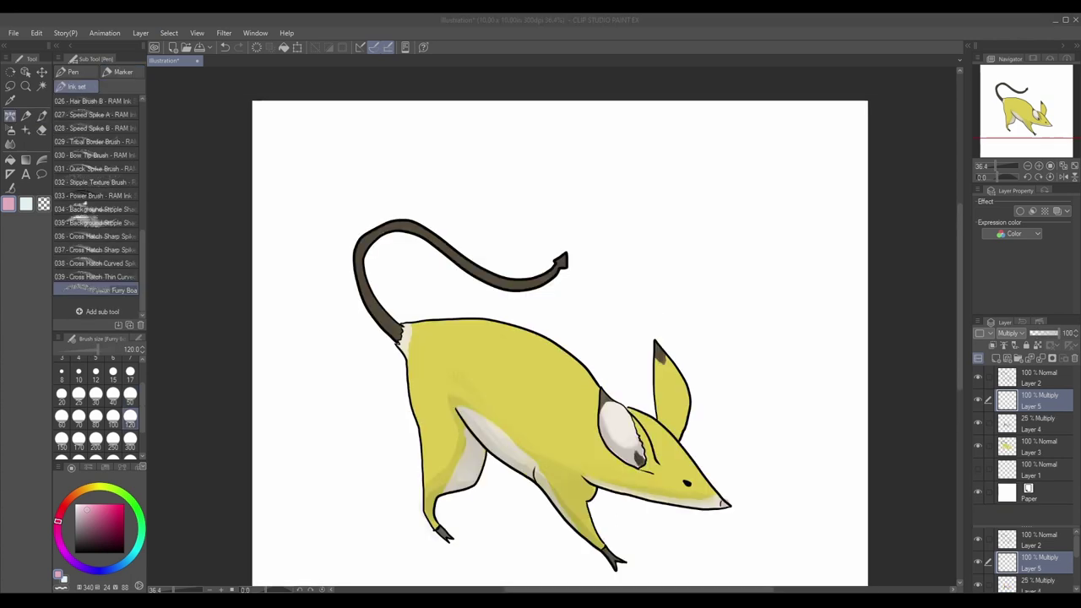
Try fur strokes over the body and legs at size 120 on the new Multiply layer, undoing each attempt
{"action": "mouse_move", "coordinate": [523, 443]}
{"action": "left_mouse_down"}
{"action": "mouse_move", "coordinate": [553, 481]}
{"action": "mouse_move", "coordinate": [498, 414]}
{"action": "left_mouse_up"}
{"action": "key", "text": "ctrl+z"}
{"action": "mouse_move", "coordinate": [584, 510]}
{"action": "left_mouse_down"}
{"action": "mouse_move", "coordinate": [409, 365]}
{"action": "mouse_move", "coordinate": [595, 413]}
{"action": "left_mouse_up"}
{"action": "key", "text": "ctrl+z"}
{"action": "mouse_move", "coordinate": [619, 463]}
{"action": "left_mouse_down"}
{"action": "mouse_move", "coordinate": [572, 414]}
{"action": "mouse_move", "coordinate": [404, 338]}
{"action": "mouse_move", "coordinate": [457, 336]}
{"action": "mouse_move", "coordinate": [584, 392]}
{"action": "mouse_move", "coordinate": [534, 349]}
{"action": "mouse_move", "coordinate": [453, 331]}
{"action": "mouse_move", "coordinate": [440, 345]}
{"action": "mouse_move", "coordinate": [575, 418]}
{"action": "mouse_move", "coordinate": [582, 450]}
{"action": "mouse_move", "coordinate": [449, 364]}
{"action": "mouse_move", "coordinate": [418, 392]}
{"action": "left_mouse_up"}
{"action": "key", "text": "ctrl+z"}
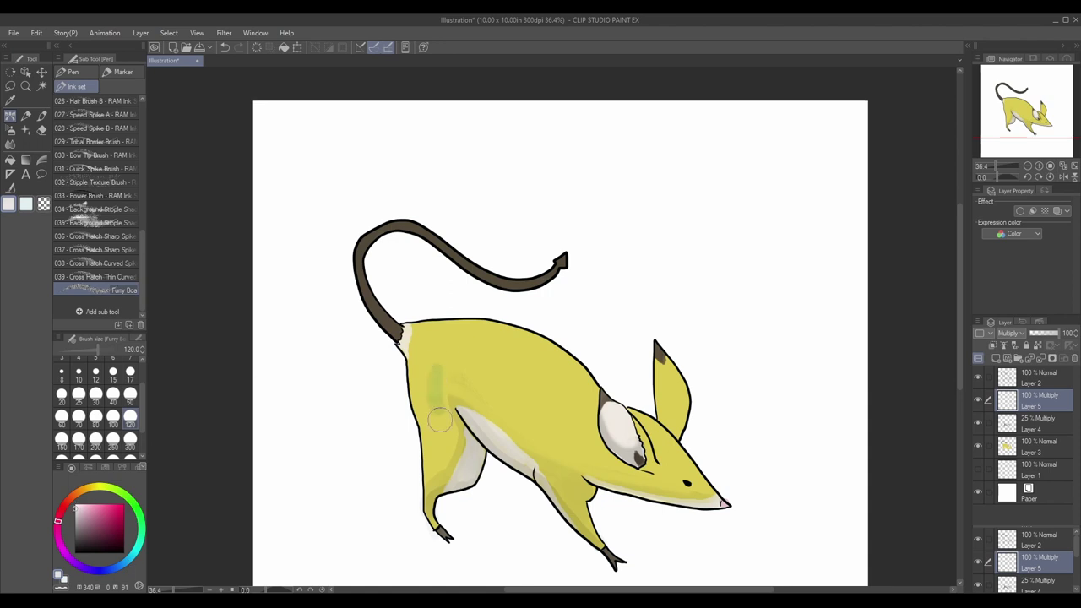
Try the fur test layer at 25% opacity, and undo back past the layer's creation
{"action": "left_click", "coordinate": [1035, 335]}
{"action": "left_click", "coordinate": [1033, 334]}
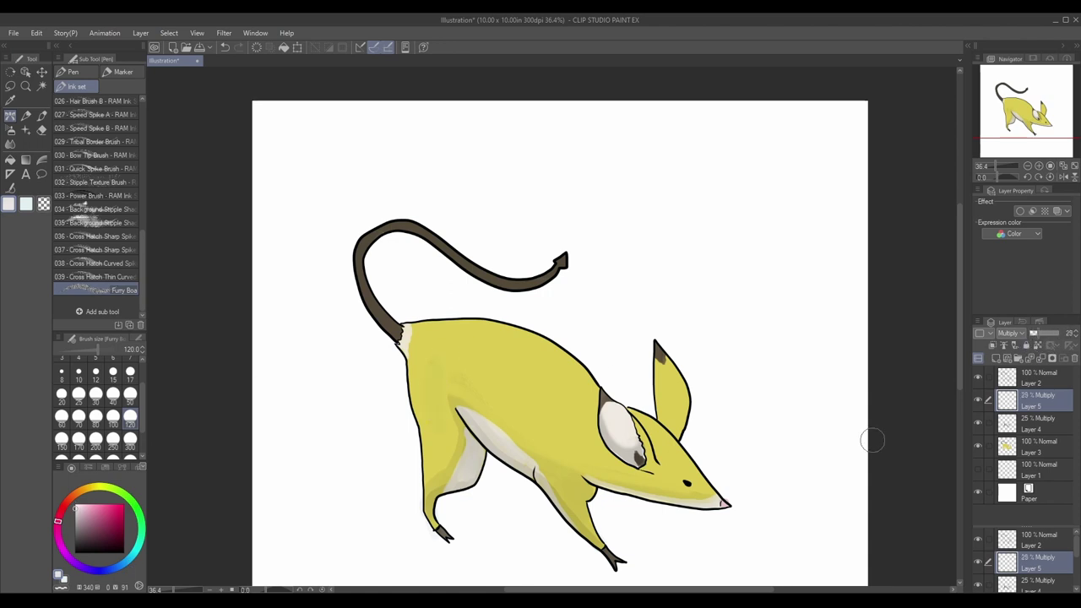
{"action": "key", "text": "ctrl+z"}
{"action": "key", "text": "ctrl+z"}
{"action": "key", "text": "ctrl+z"}
{"action": "key", "text": "ctrl+z"}
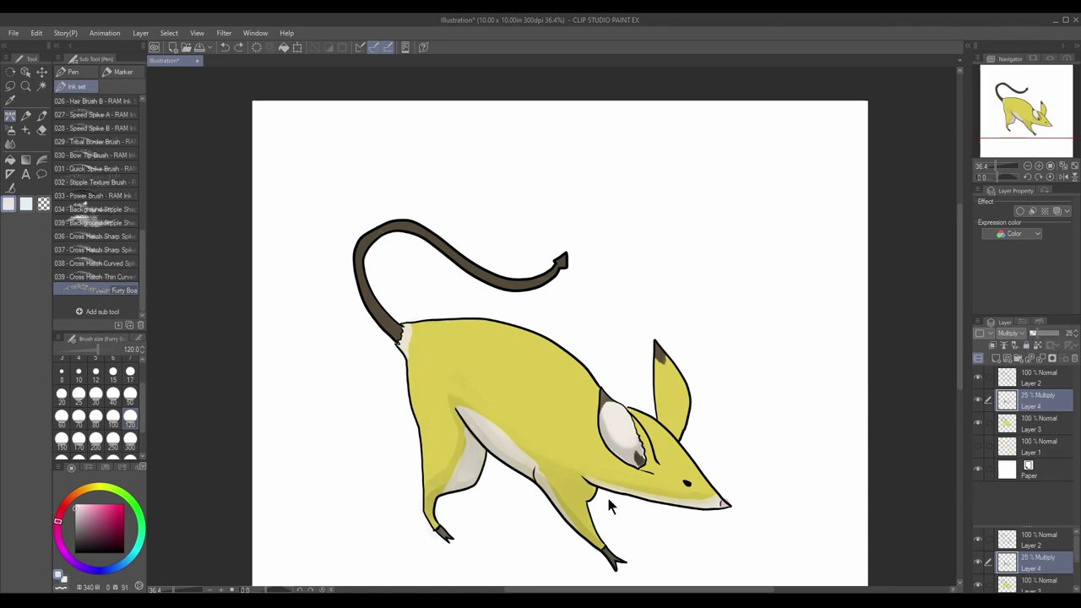
Create a Normal layer with Gray expression colour at 27% opacity and brush pale fur over the body, legs, head and ears
{"action": "left_click", "coordinate": [998, 359]}
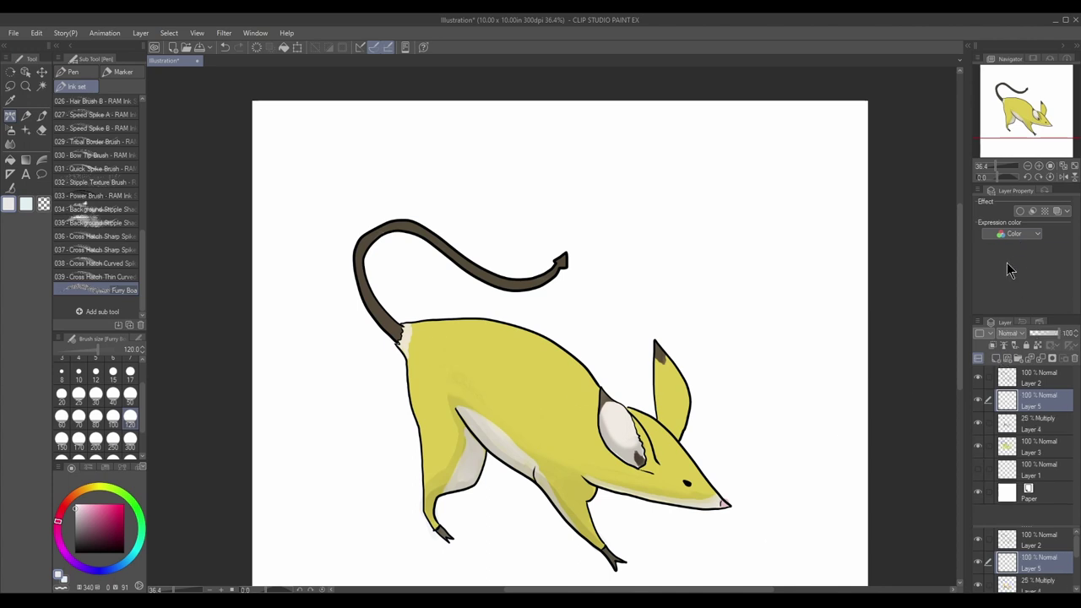
{"action": "mouse_move", "coordinate": [512, 444]}
{"action": "left_mouse_down"}
{"action": "mouse_move", "coordinate": [441, 373]}
{"action": "mouse_move", "coordinate": [564, 473]}
{"action": "mouse_move", "coordinate": [429, 368]}
{"action": "mouse_move", "coordinate": [410, 347]}
{"action": "mouse_move", "coordinate": [418, 335]}
{"action": "mouse_move", "coordinate": [496, 342]}
{"action": "mouse_move", "coordinate": [500, 379]}
{"action": "mouse_move", "coordinate": [556, 410]}
{"action": "mouse_move", "coordinate": [520, 405]}
{"action": "mouse_move", "coordinate": [583, 434]}
{"action": "mouse_move", "coordinate": [538, 404]}
{"action": "mouse_move", "coordinate": [584, 403]}
{"action": "mouse_move", "coordinate": [520, 343]}
{"action": "mouse_move", "coordinate": [486, 329]}
{"action": "left_mouse_up"}
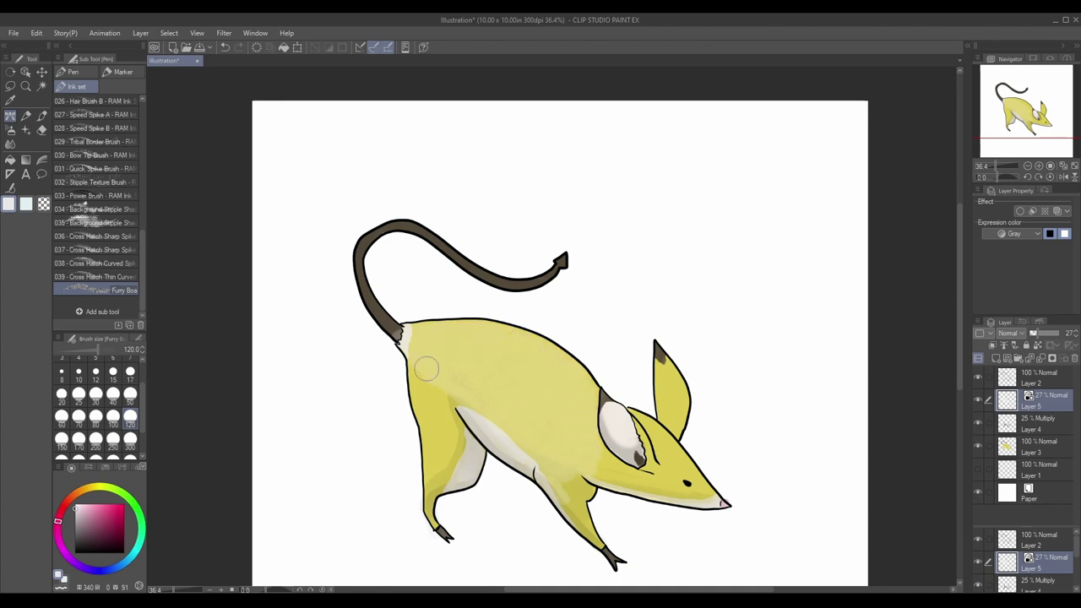
{"action": "mouse_move", "coordinate": [427, 368]}
{"action": "left_mouse_down"}
{"action": "mouse_move", "coordinate": [433, 512]}
{"action": "mouse_move", "coordinate": [428, 435]}
{"action": "mouse_move", "coordinate": [439, 480]}
{"action": "mouse_move", "coordinate": [458, 479]}
{"action": "mouse_move", "coordinate": [455, 429]}
{"action": "mouse_move", "coordinate": [523, 463]}
{"action": "mouse_move", "coordinate": [571, 506]}
{"action": "mouse_move", "coordinate": [585, 466]}
{"action": "mouse_move", "coordinate": [692, 493]}
{"action": "mouse_move", "coordinate": [646, 485]}
{"action": "mouse_move", "coordinate": [690, 492]}
{"action": "mouse_move", "coordinate": [654, 465]}
{"action": "mouse_move", "coordinate": [632, 417]}
{"action": "mouse_move", "coordinate": [709, 494]}
{"action": "left_mouse_up"}
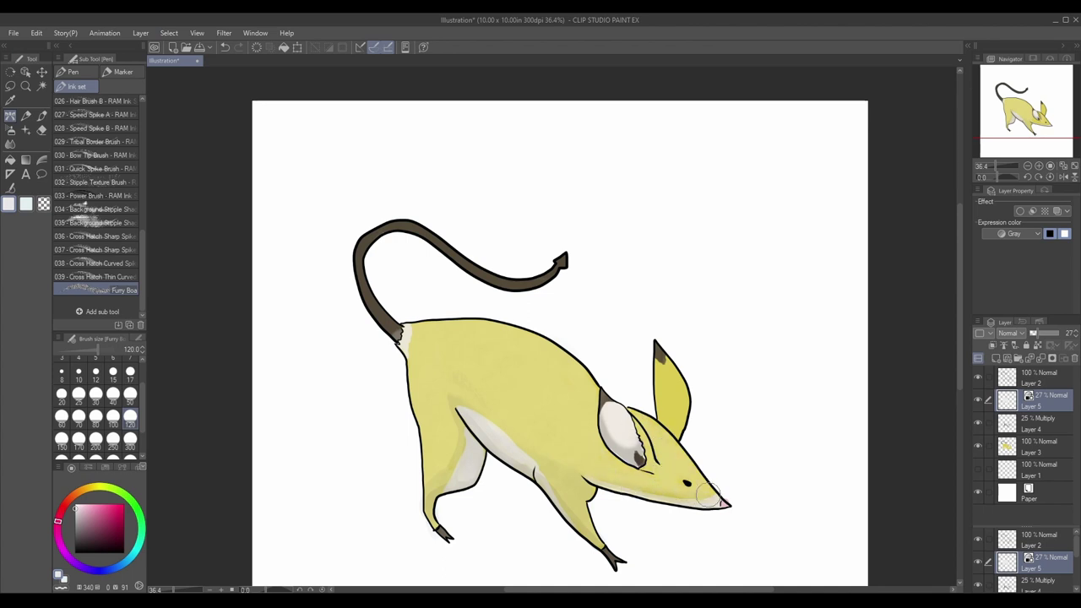
{"action": "mouse_move", "coordinate": [670, 437]}
{"action": "left_mouse_down"}
{"action": "mouse_move", "coordinate": [661, 369]}
{"action": "mouse_move", "coordinate": [678, 416]}
{"action": "left_mouse_up"}
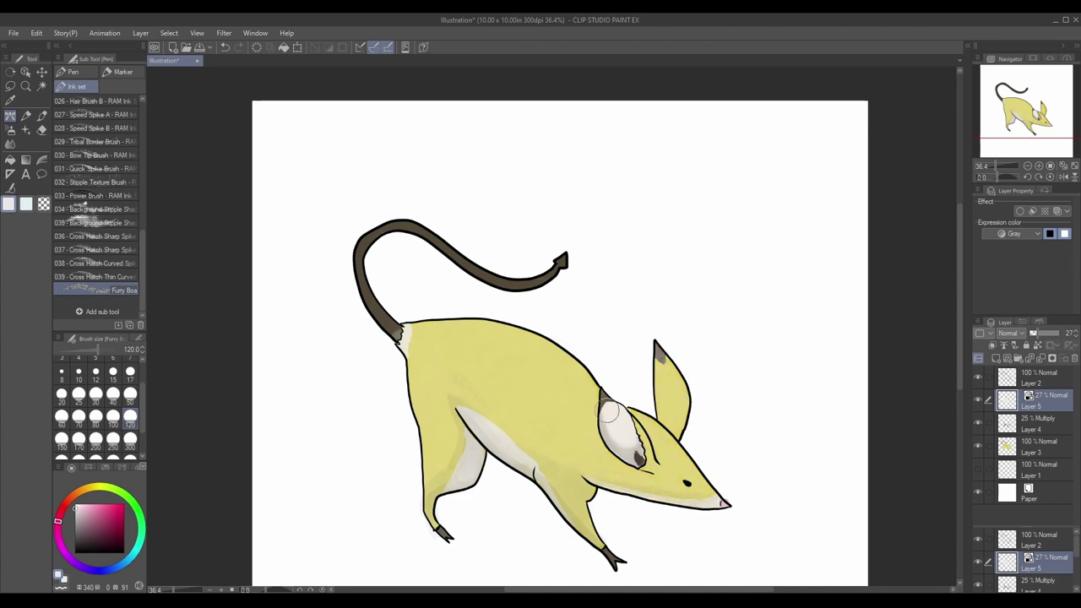
{"action": "left_click_drag", "start_coordinate": [610, 411], "coordinate": [642, 445]}
Inspect the pale fur texture up close and set its layer's opacity to 25%
{"action": "scroll", "coordinate": [582, 380], "scroll_direction": "up", "scroll_amount": 3}
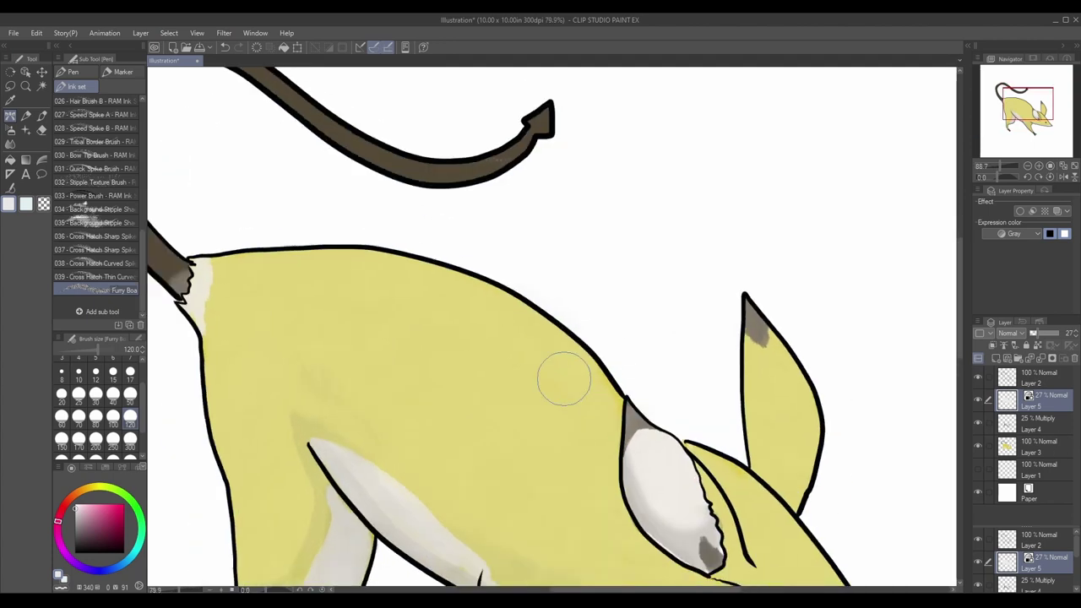
{"action": "scroll", "coordinate": [563, 378], "scroll_direction": "down", "scroll_amount": 3}
{"action": "left_click_drag", "start_coordinate": [1039, 338], "coordinate": [1033, 337]}
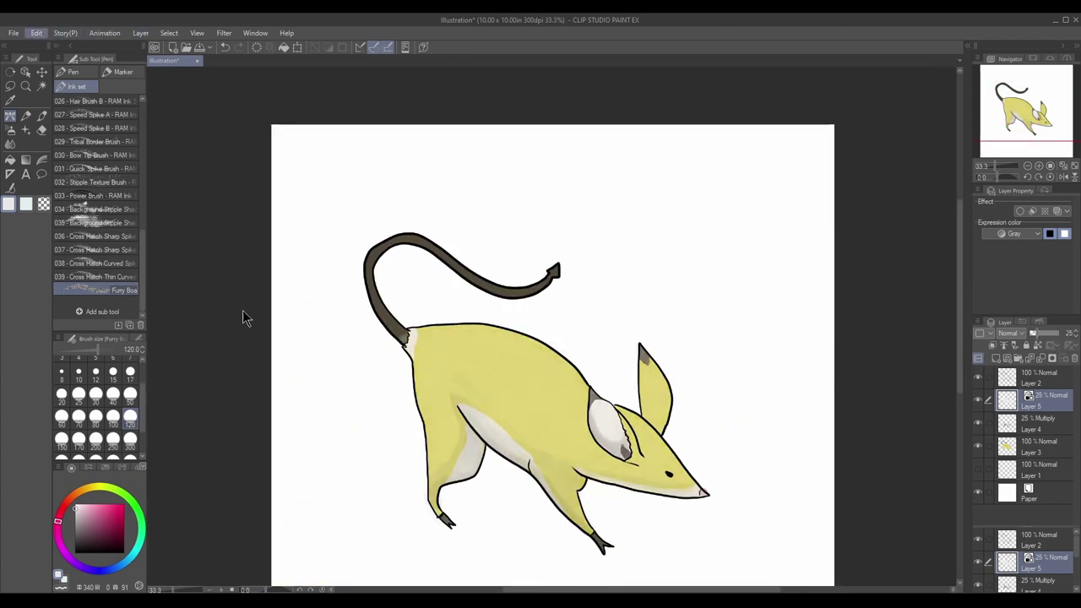
Try merging all layers together with the paper and applying a colour correction to the whole drawing
{"action": "left_click", "coordinate": [611, 300]}
{"action": "left_click", "coordinate": [1036, 452], "text": "shift"}
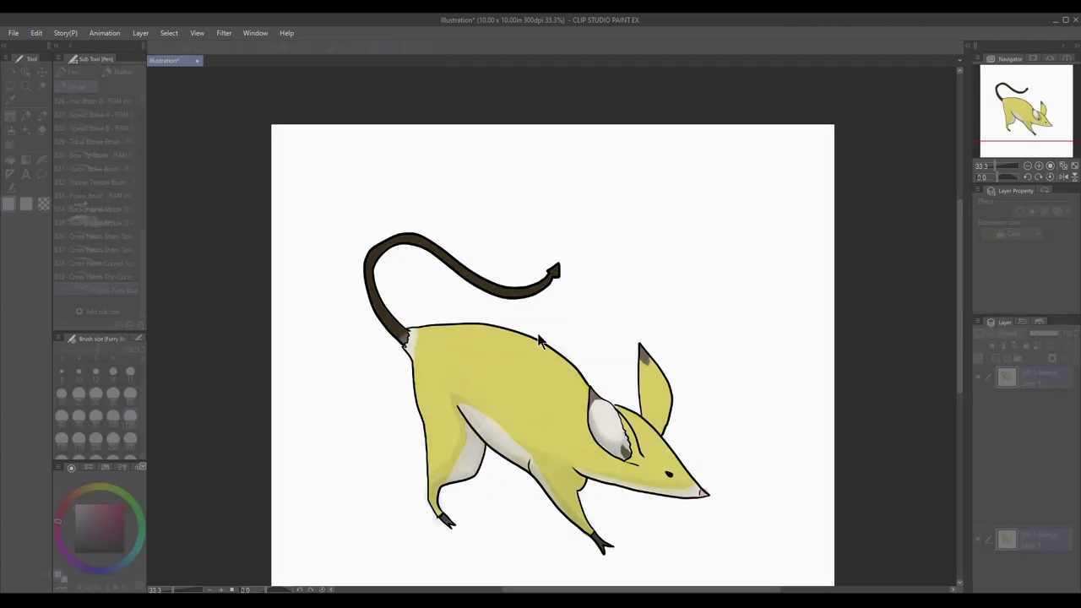
{"action": "mouse_move", "coordinate": [538, 334]}
{"action": "left_mouse_down"}
{"action": "mouse_move", "coordinate": [509, 334]}
{"action": "mouse_move", "coordinate": [564, 332]}
{"action": "left_mouse_up"}
{"action": "left_click", "coordinate": [595, 296]}
{"action": "key", "text": "ctrl+z"}
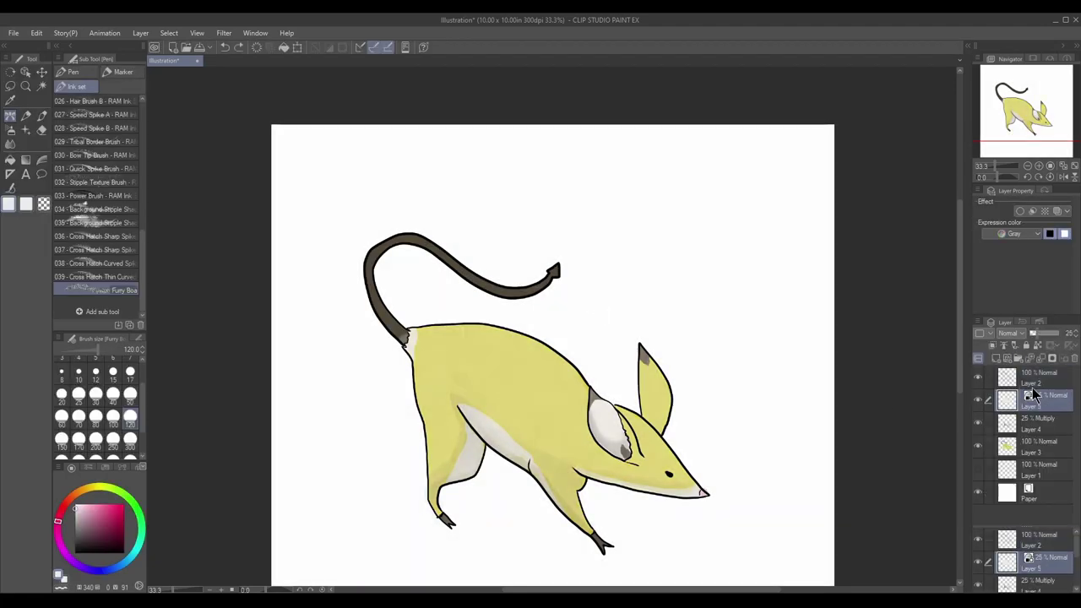
Merge the artwork layers from Layer 1 up to Layer 2 into one, leaving the Paper layer separate
{"action": "left_click", "coordinate": [1036, 470]}
{"action": "left_click", "coordinate": [1035, 383], "text": "shift"}
{"action": "left_click", "coordinate": [1015, 342]}
{"action": "left_click", "coordinate": [36, 33]}
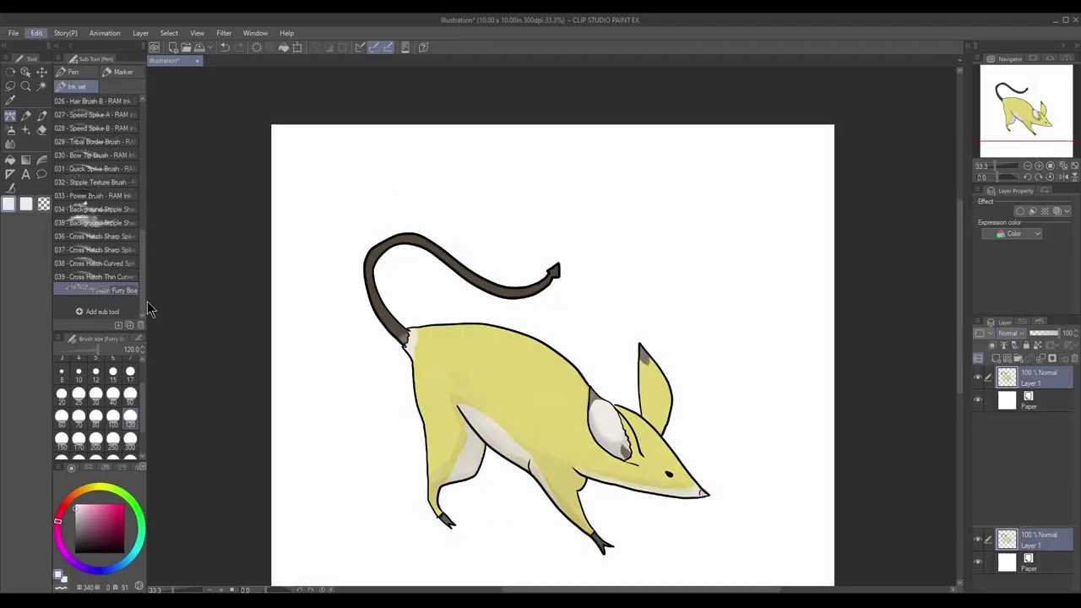